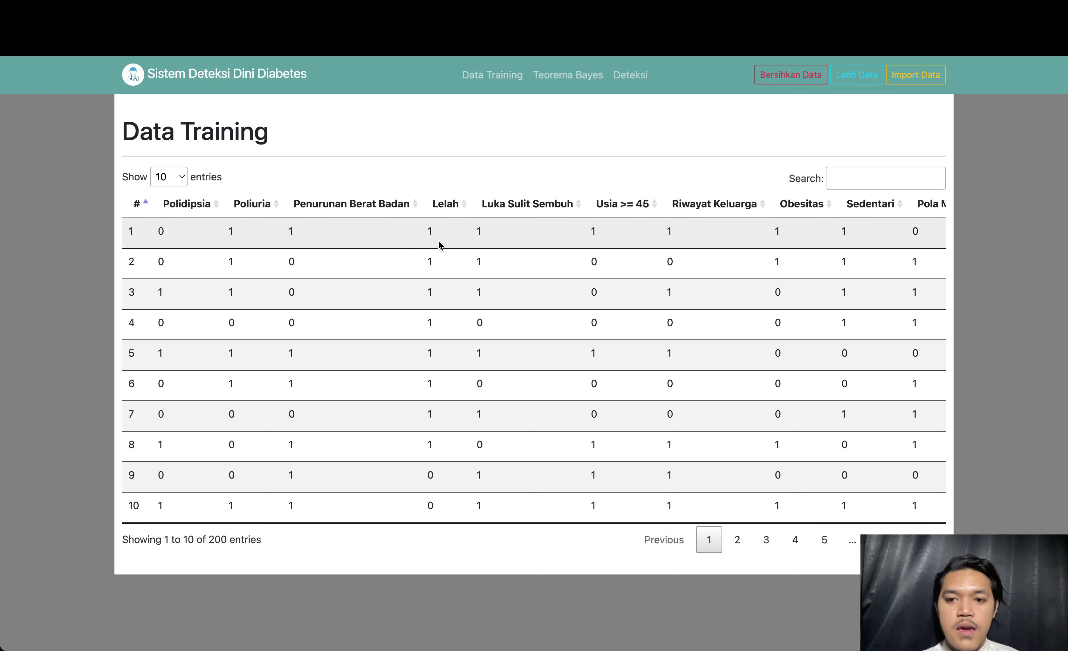
# Examine the remaining columns of the training data, and the formula and probability tables on the Teorema Bayes page
pyautogui.hscroll(5, 437, 242)
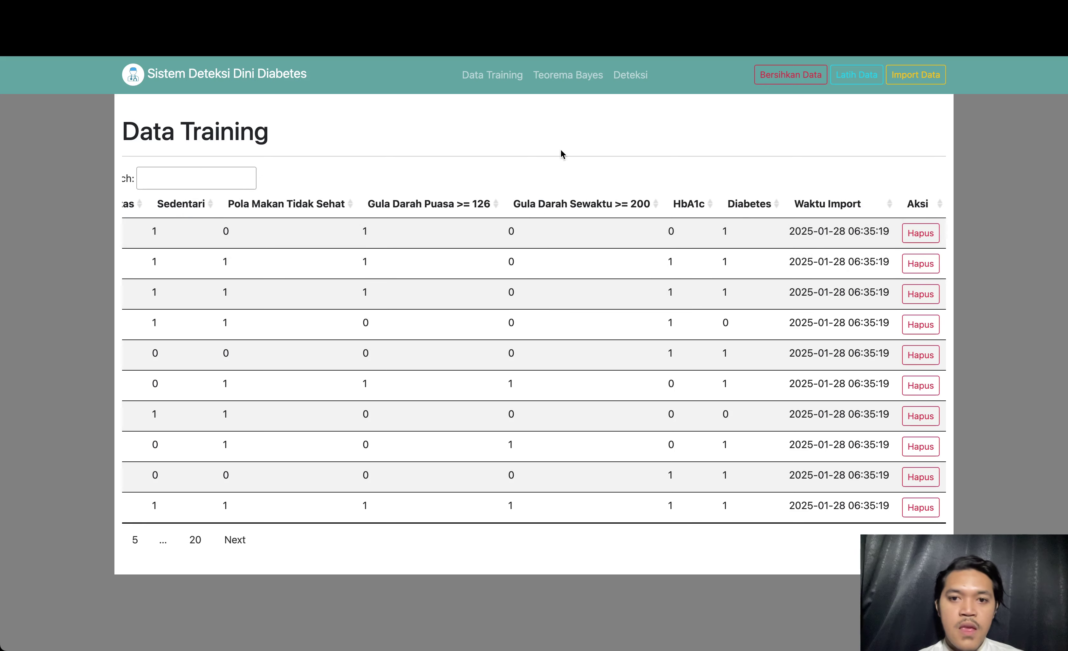
pyautogui.click(581, 75)
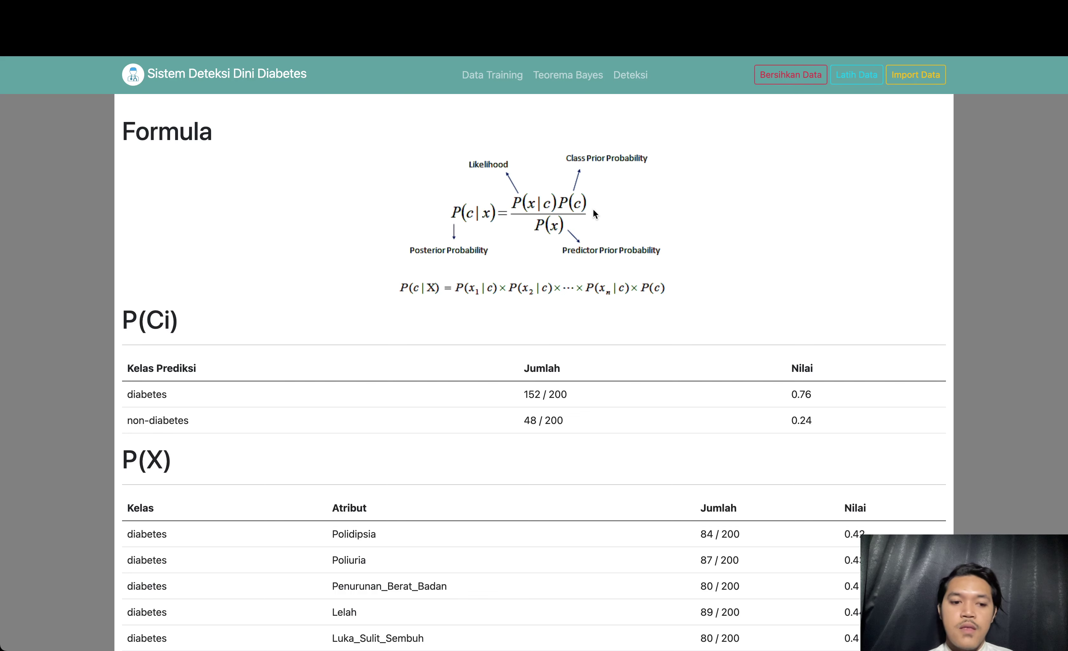
pyautogui.scroll(-5, 594, 213)
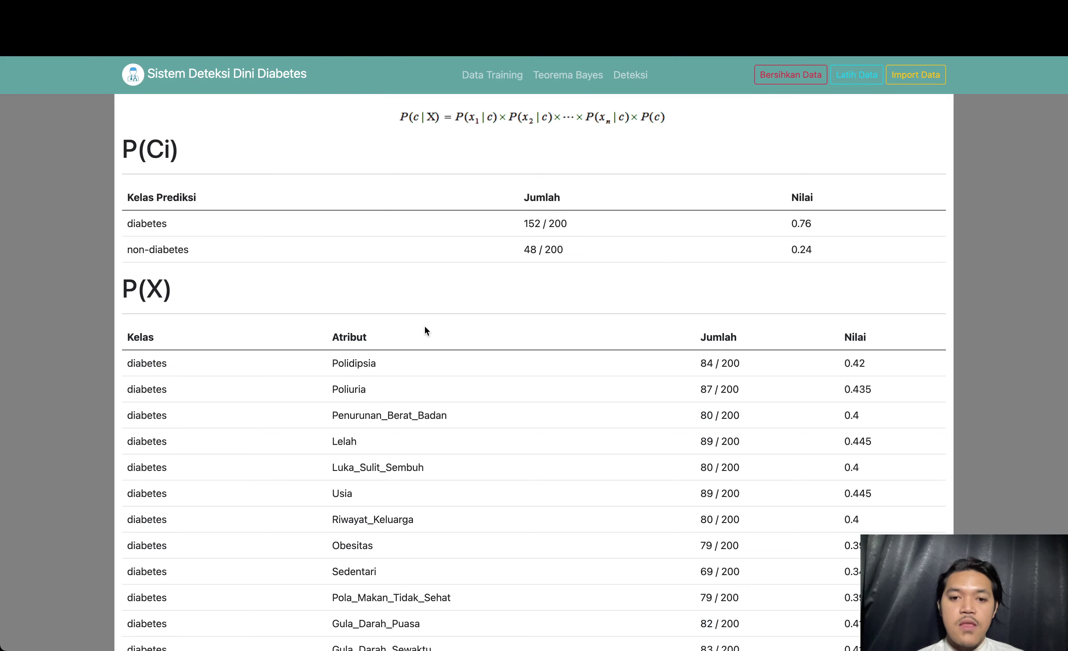
pyautogui.scroll(-15, 425, 328)
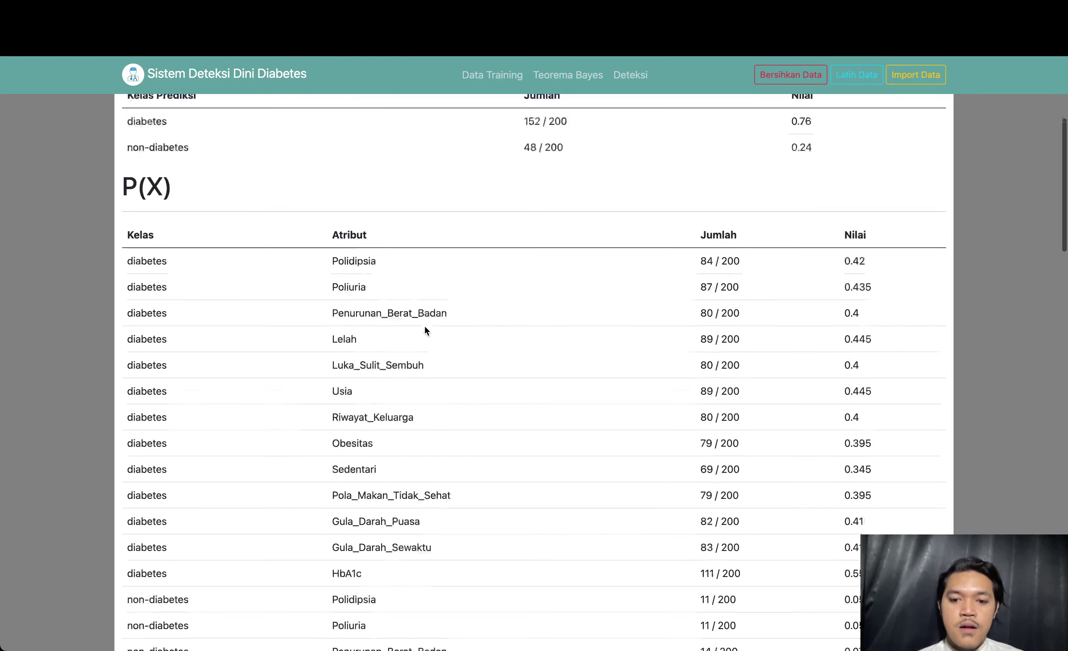
pyautogui.scroll(-18, 424, 327)
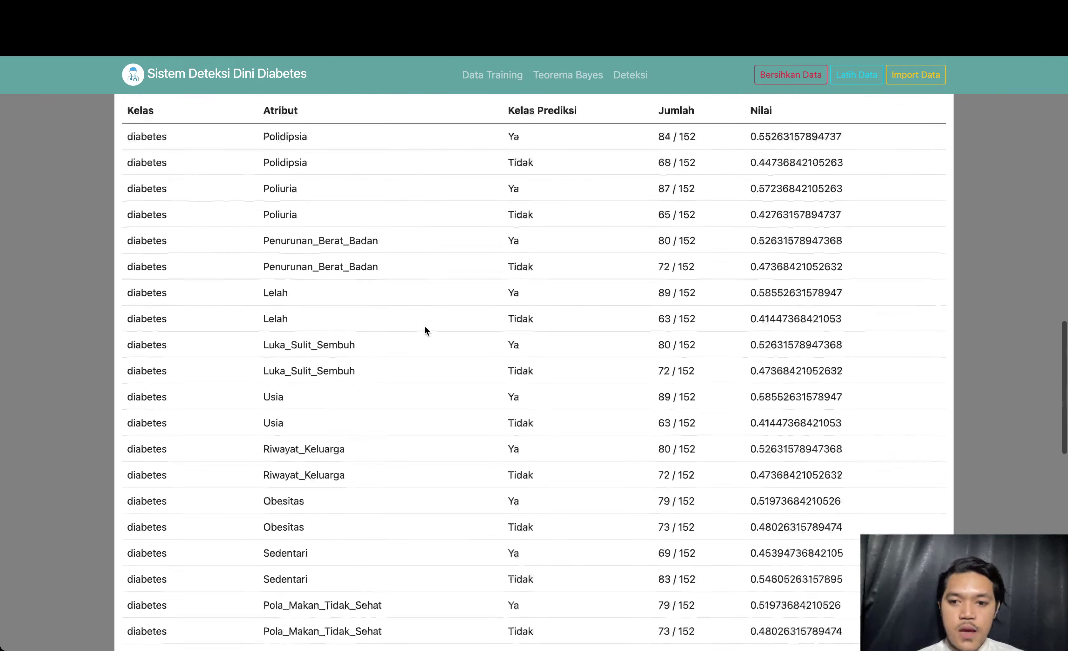
pyautogui.scroll(-3, 425, 327)
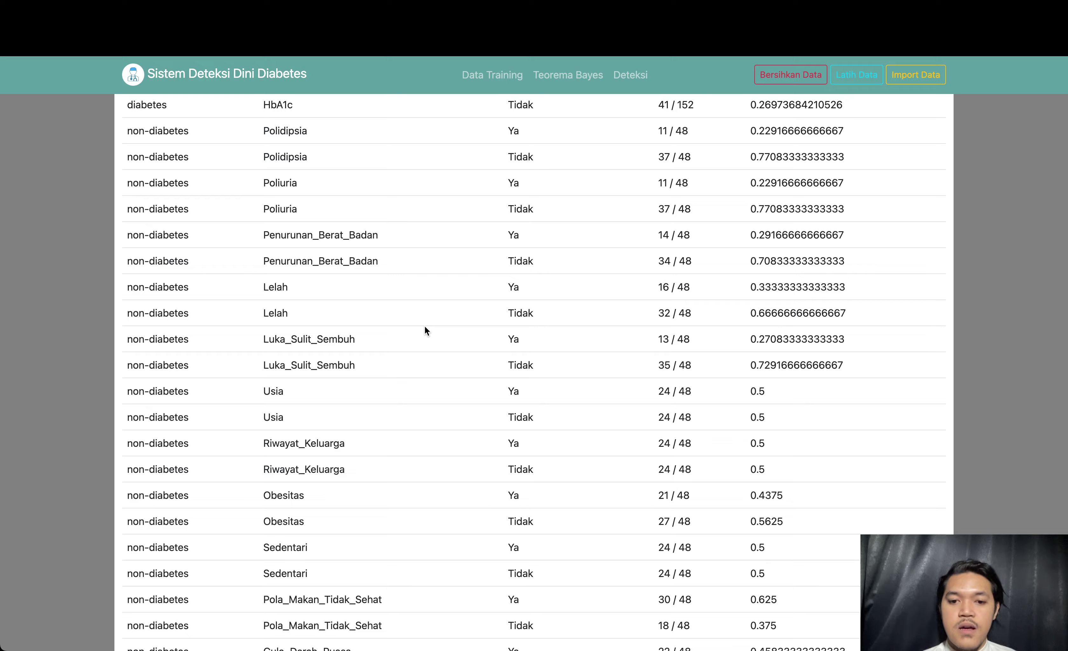
pyautogui.scroll(8, 425, 327)
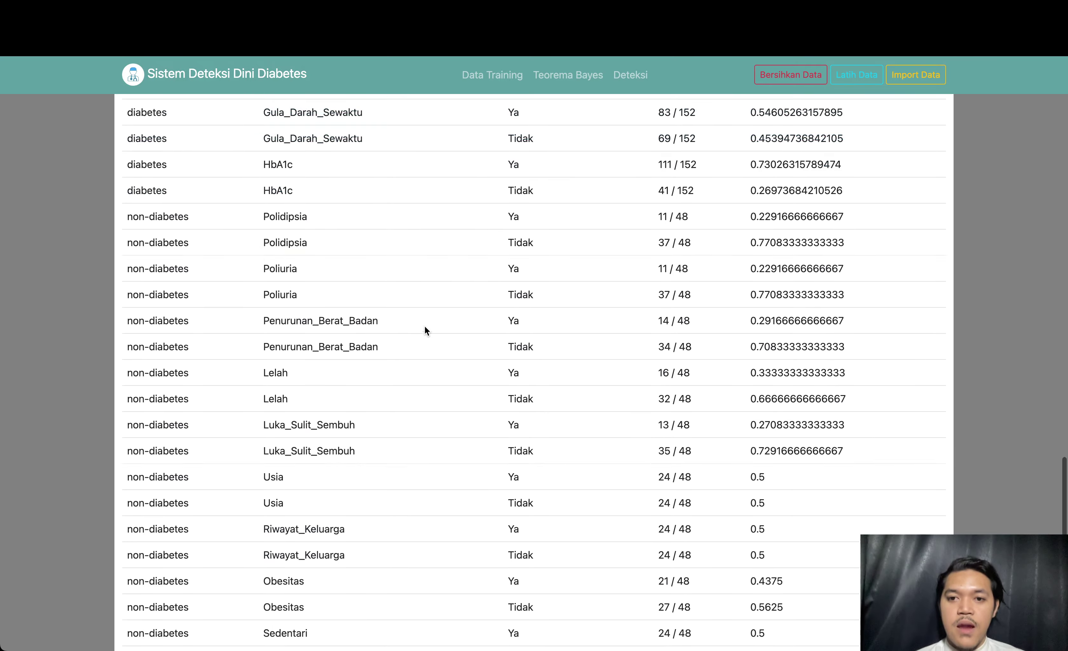
pyautogui.scroll(15, 425, 330)
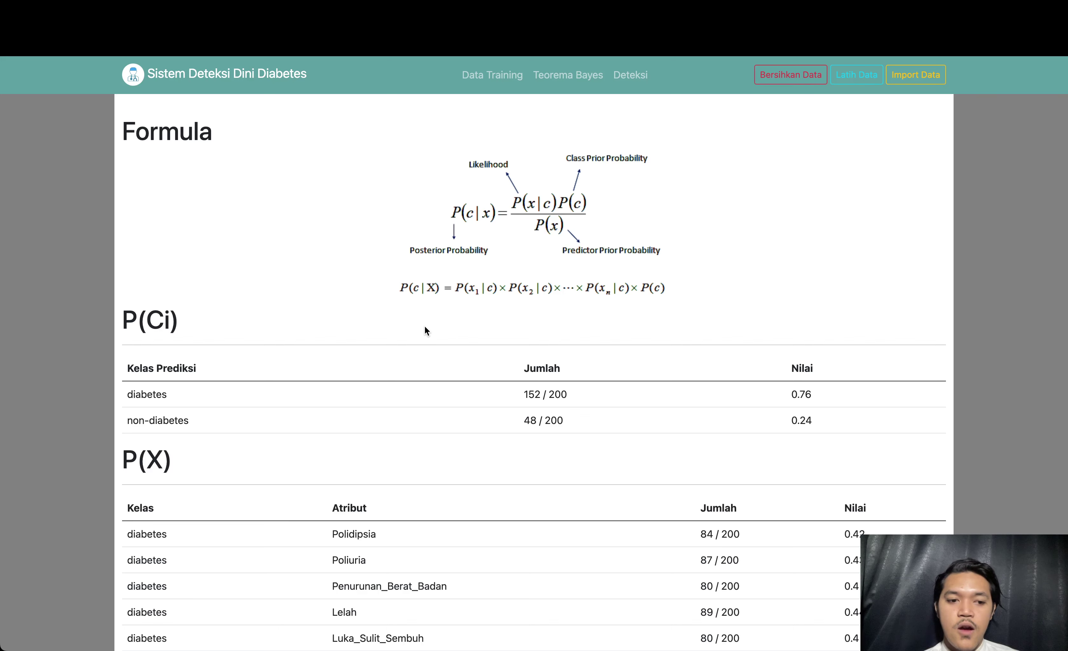
# Open the diabetes detection test and review its 13 questions
pyautogui.click(629, 76)
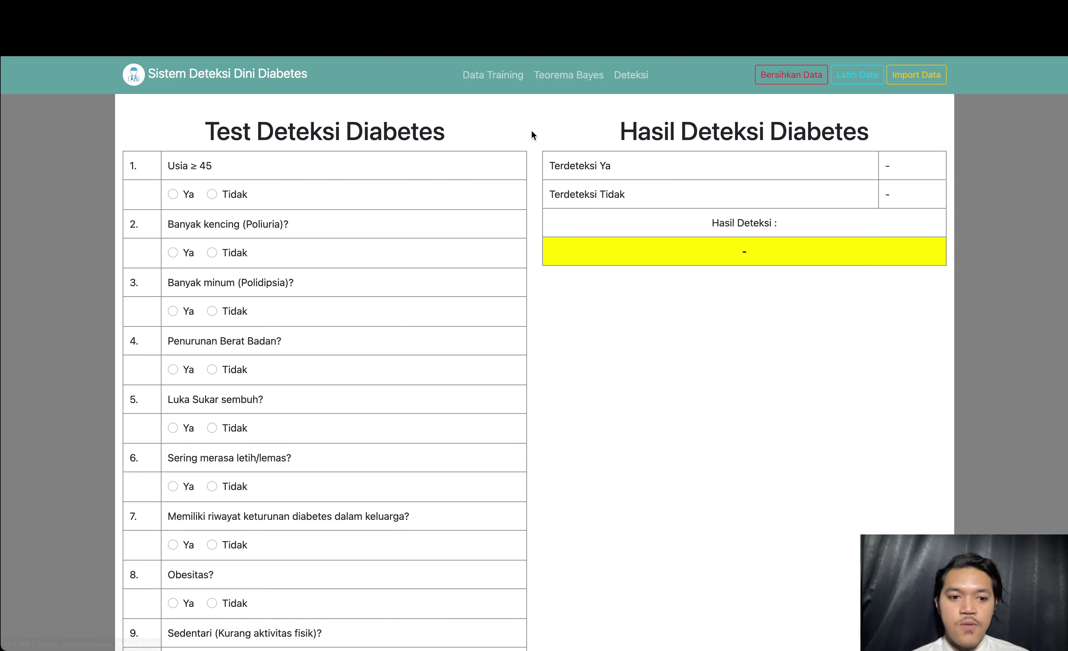
pyautogui.scroll(-10, 531, 131)
pyautogui.scroll(10, 531, 135)
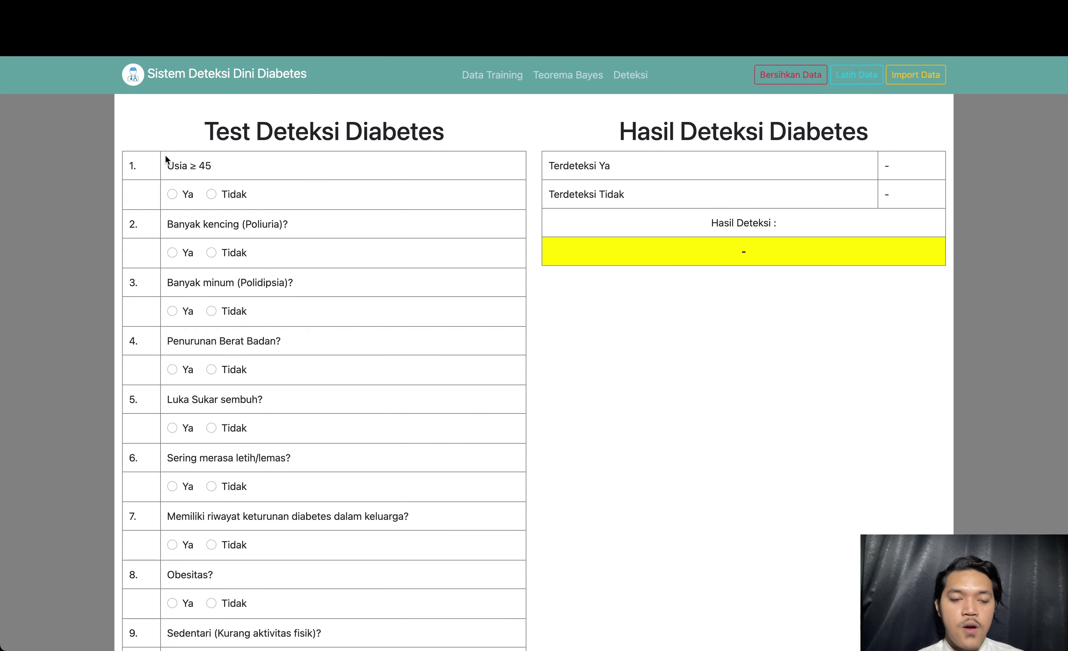
pyautogui.scroll(-10, 299, 376)
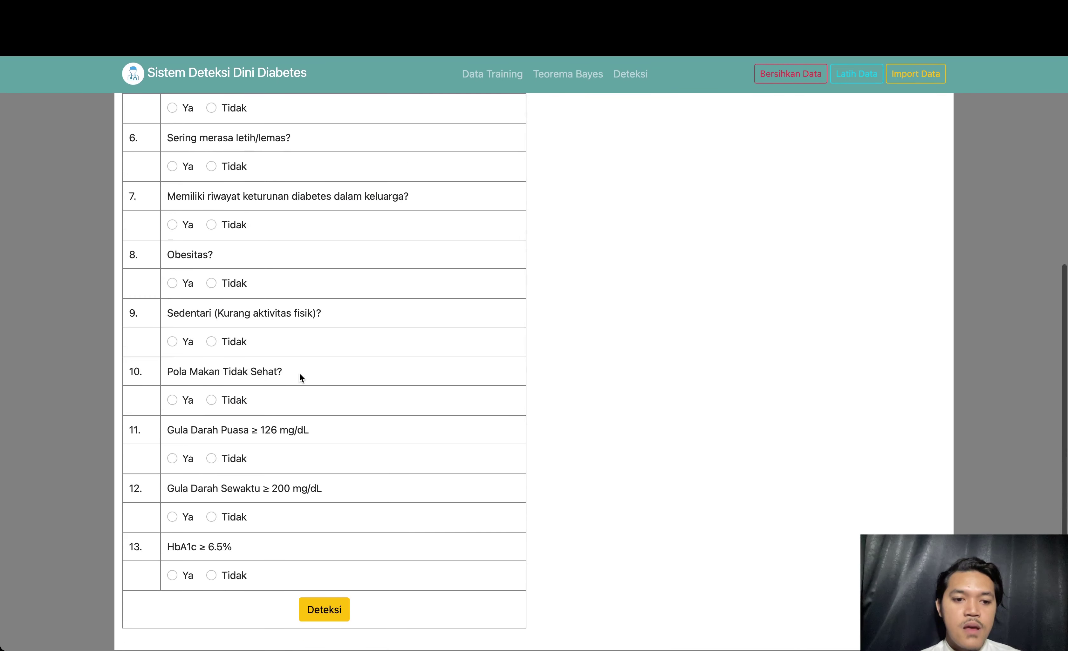
pyautogui.scroll(10, 236, 284)
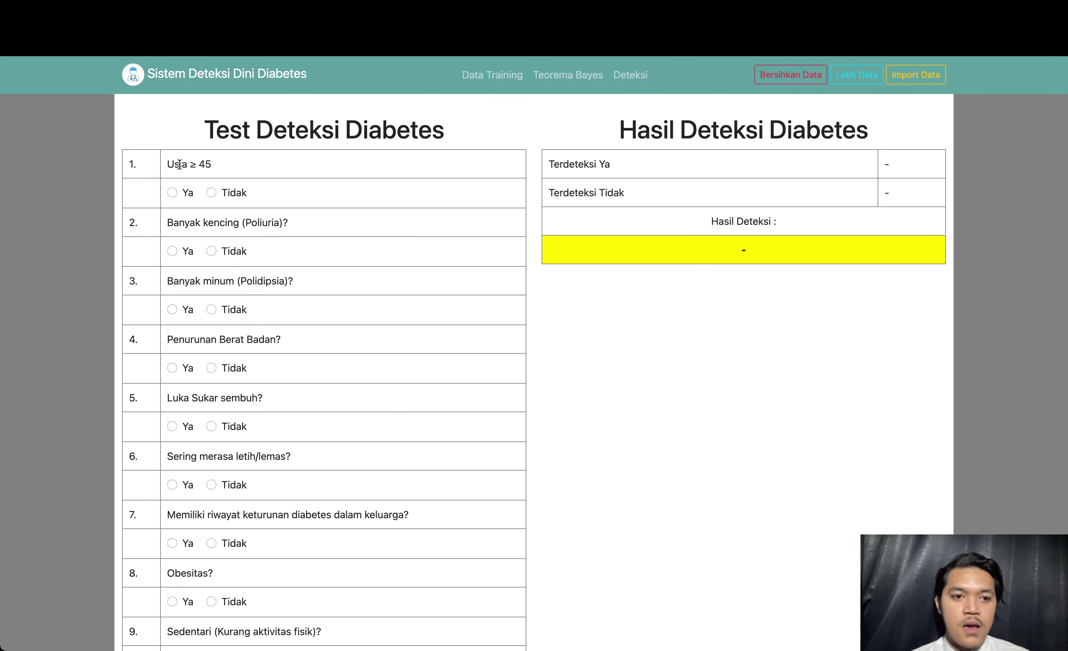
# Answer Ya to questions 1 to 6 of the diabetes test, from Usia ≥ 45 to Sering merasa letih/lemas
pyautogui.click(176, 193)
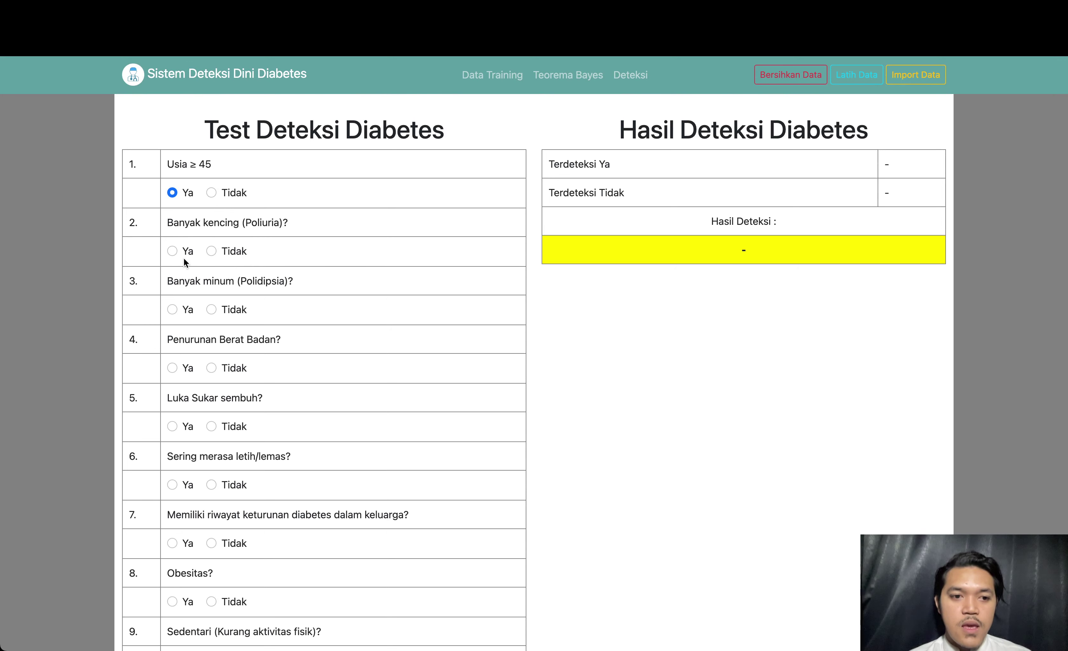
pyautogui.click(176, 250)
pyautogui.click(175, 310)
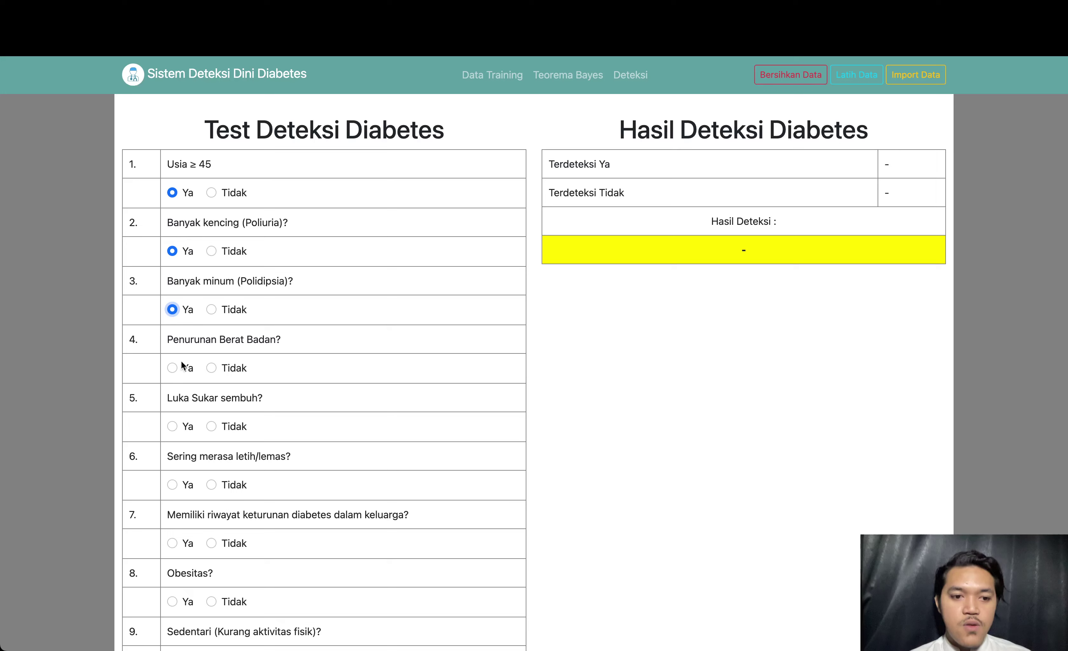
pyautogui.scroll(-2, 179, 366)
pyautogui.click(172, 322)
pyautogui.click(176, 379)
pyautogui.scroll(-3, 177, 381)
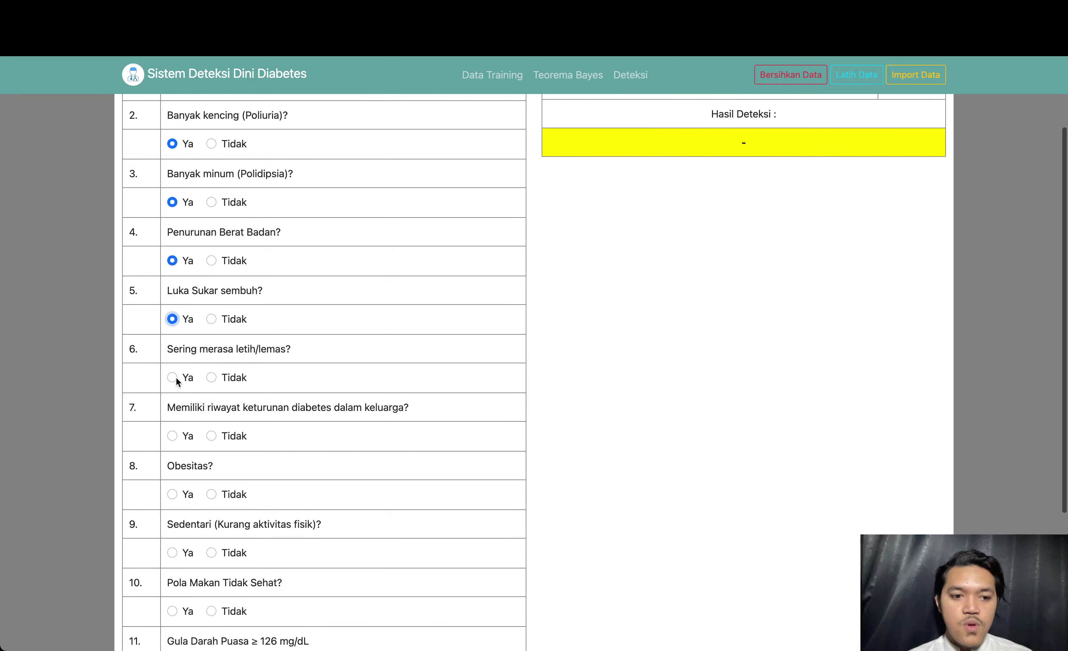
pyautogui.click(173, 375)
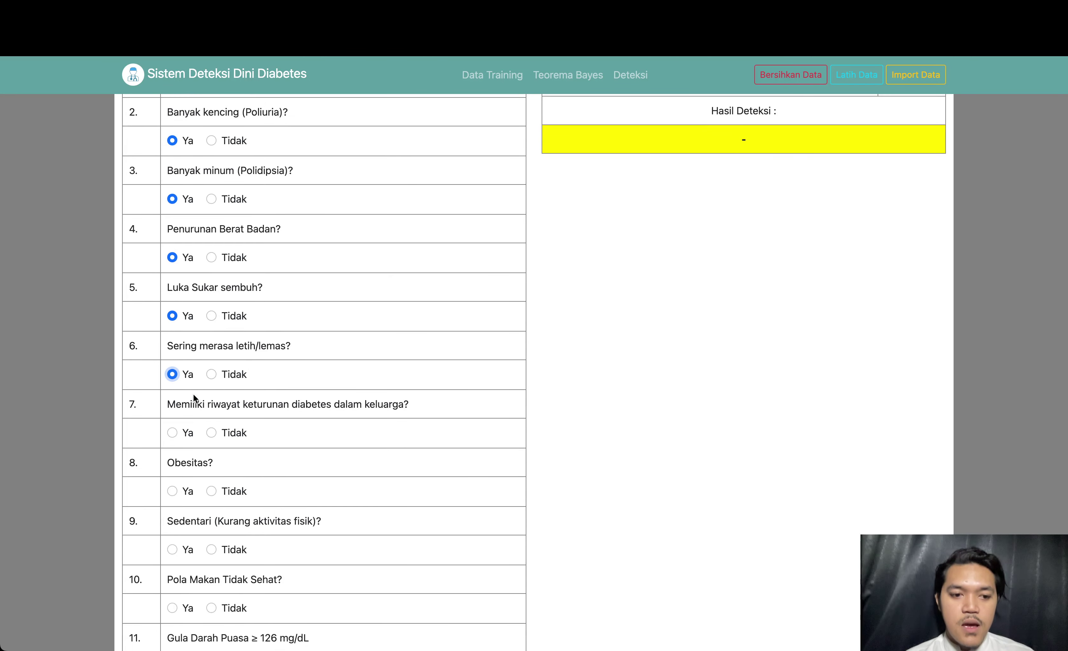
# Answer Ya to questions 7 to 13, from family history of diabetes to HbA1c ≥ 6.5%, and run the detection
pyautogui.scroll(-3, 241, 386)
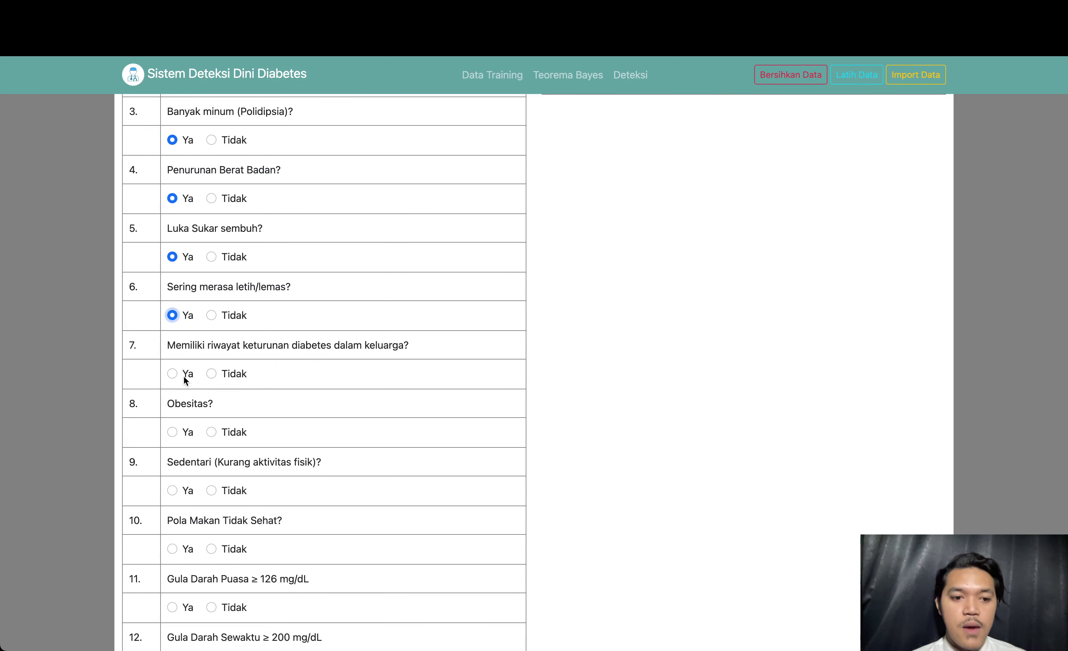
pyautogui.click(172, 373)
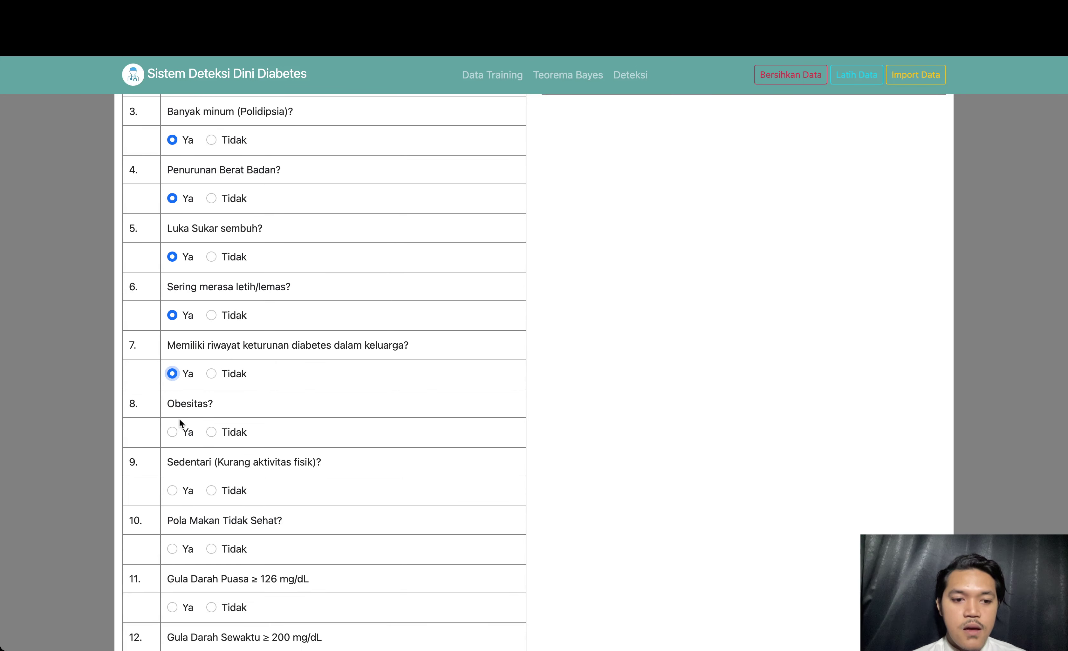
pyautogui.click(173, 432)
pyautogui.scroll(-3, 175, 417)
pyautogui.click(173, 417)
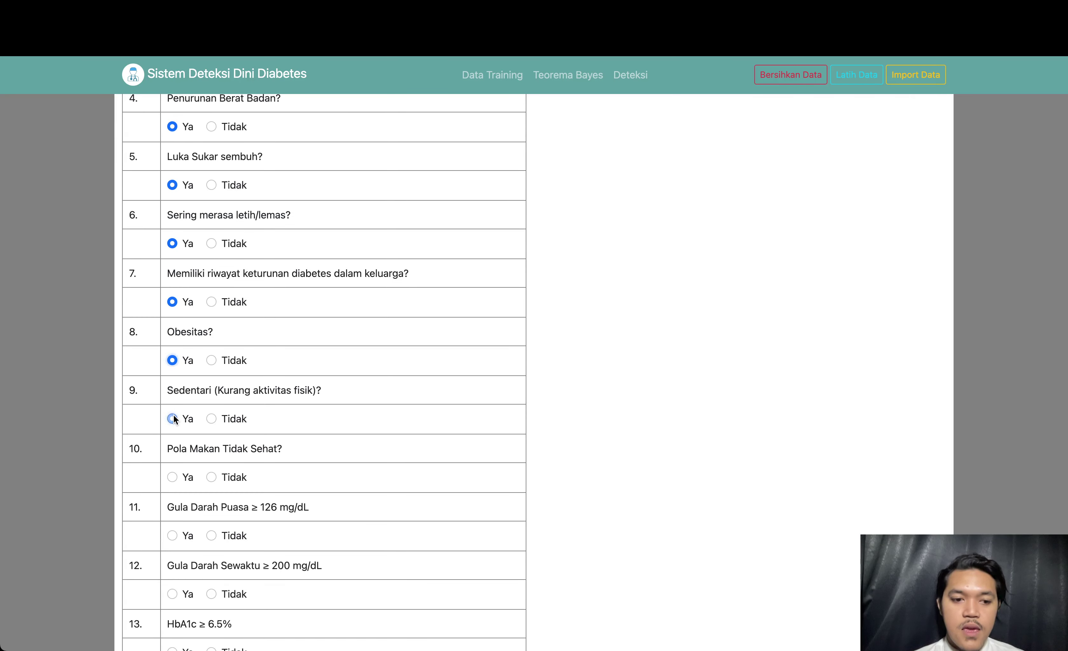
pyautogui.scroll(-3, 175, 415)
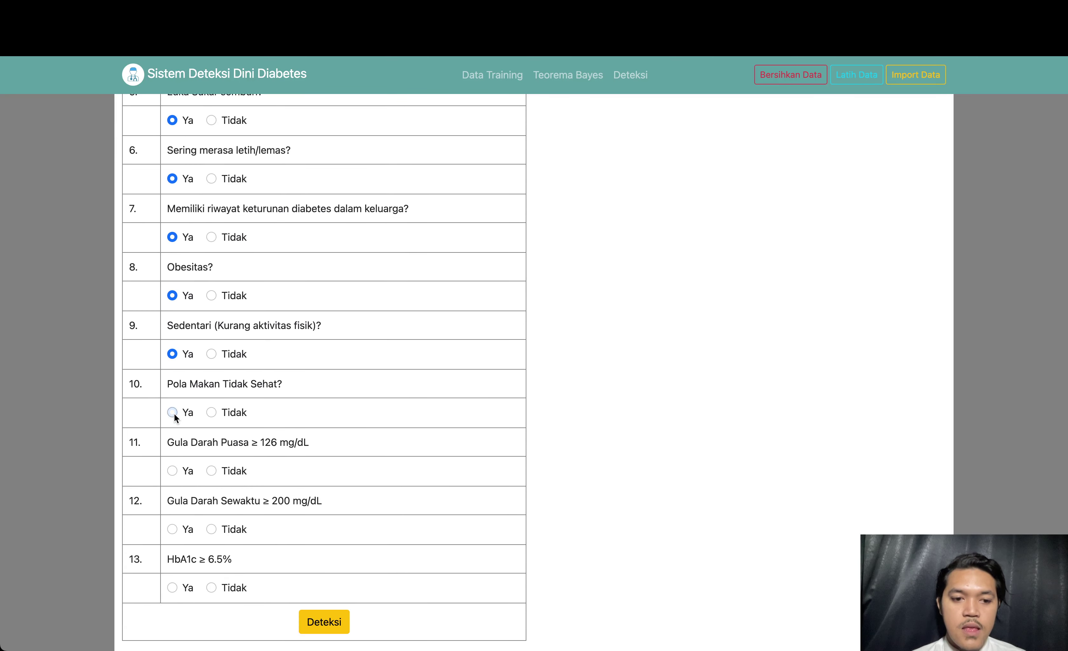
pyautogui.click(172, 472)
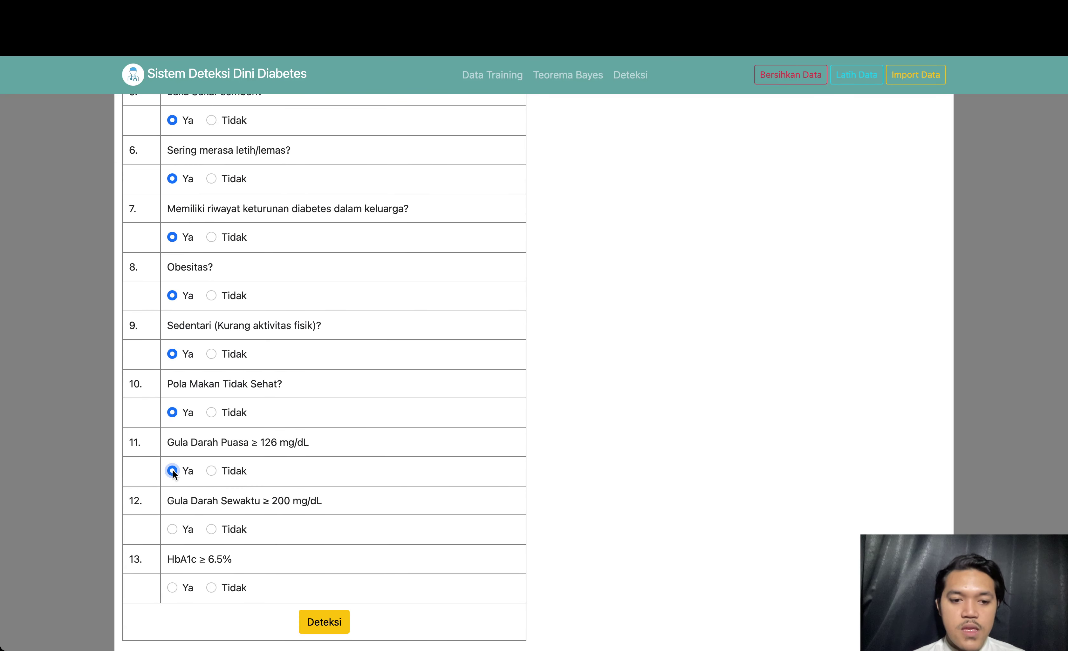
pyautogui.scroll(-1, 208, 504)
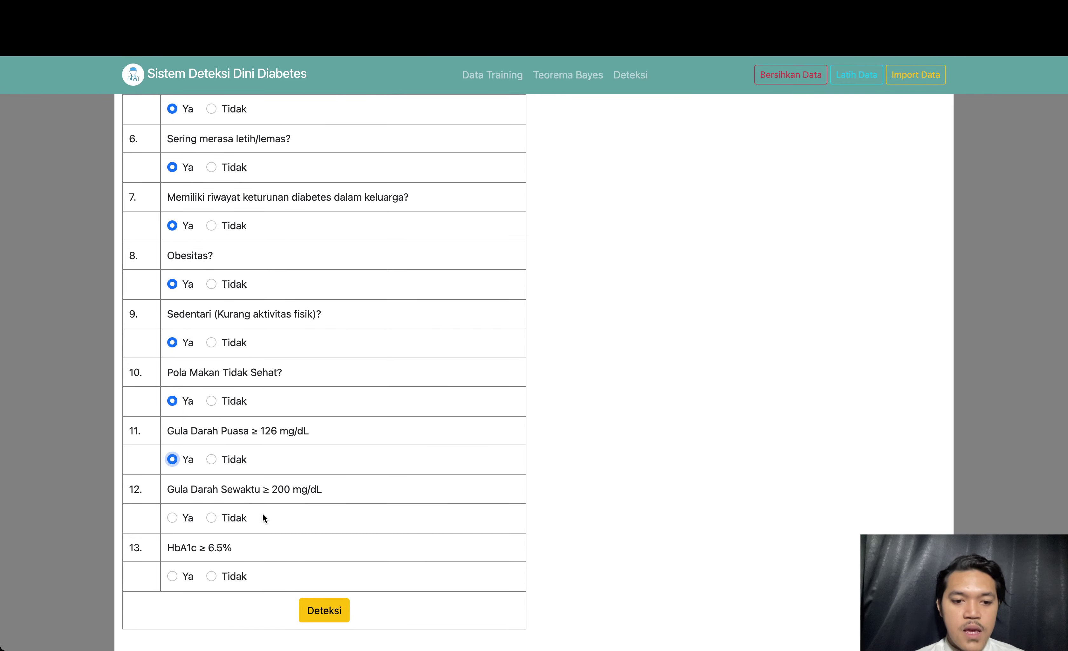
pyautogui.click(173, 517)
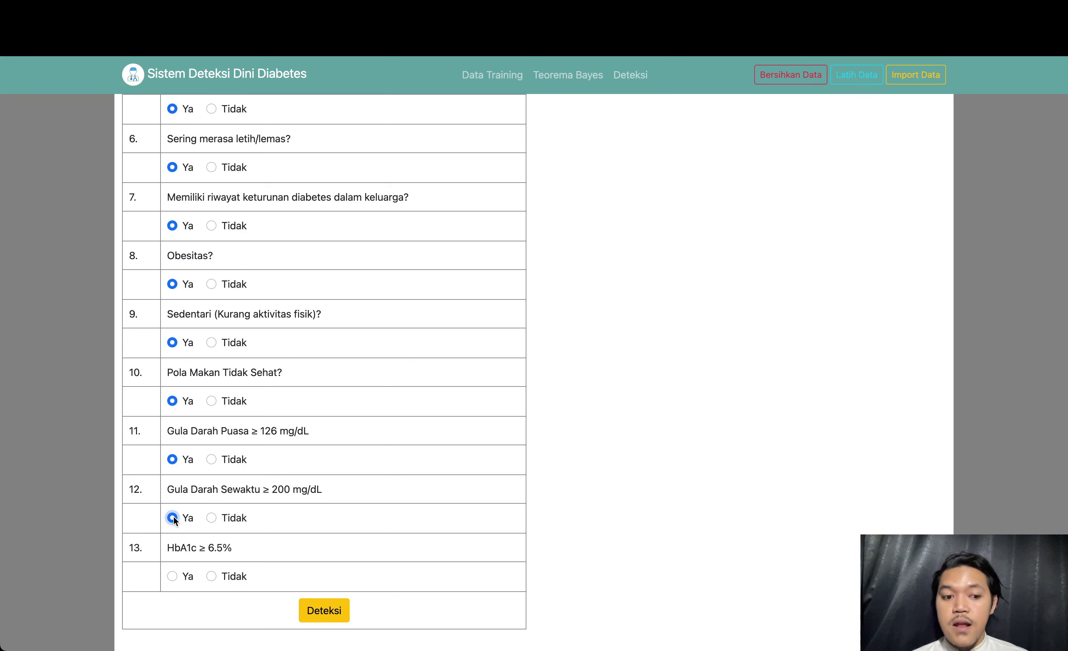
pyautogui.click(176, 574)
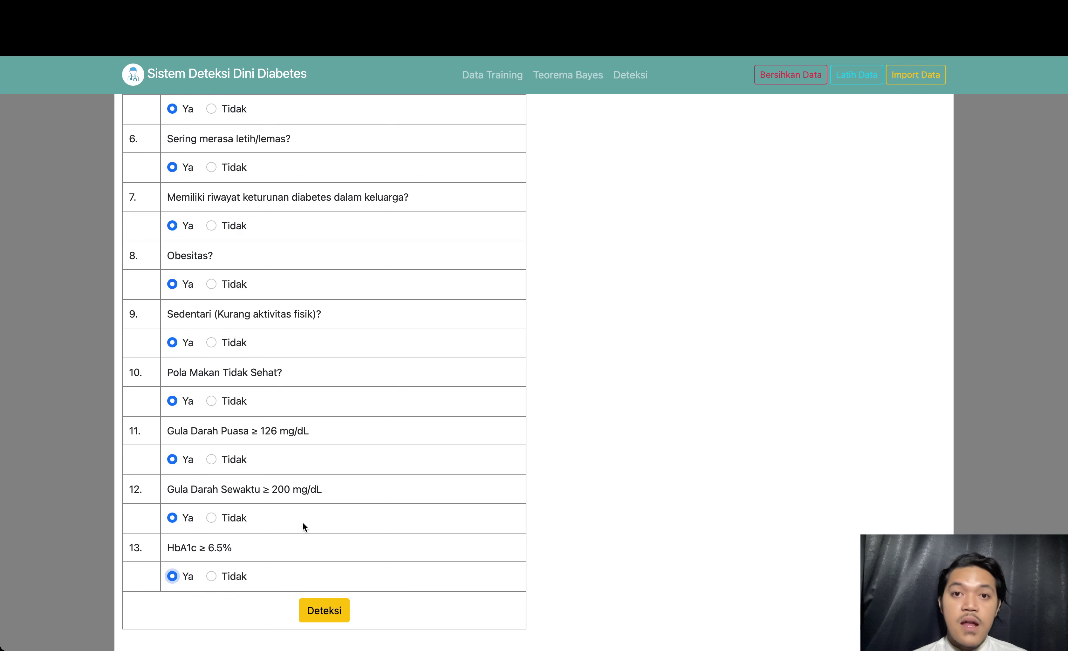
pyautogui.click(320, 612)
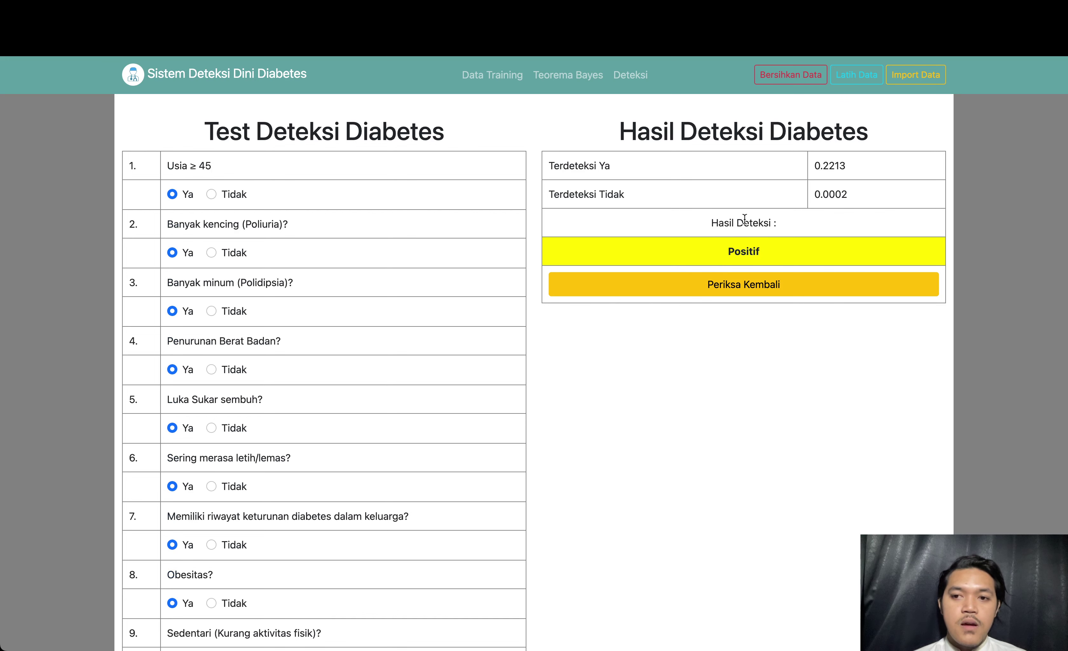
# Start a new check with a blank questionnaire and look over its questions
pyautogui.click(753, 286)
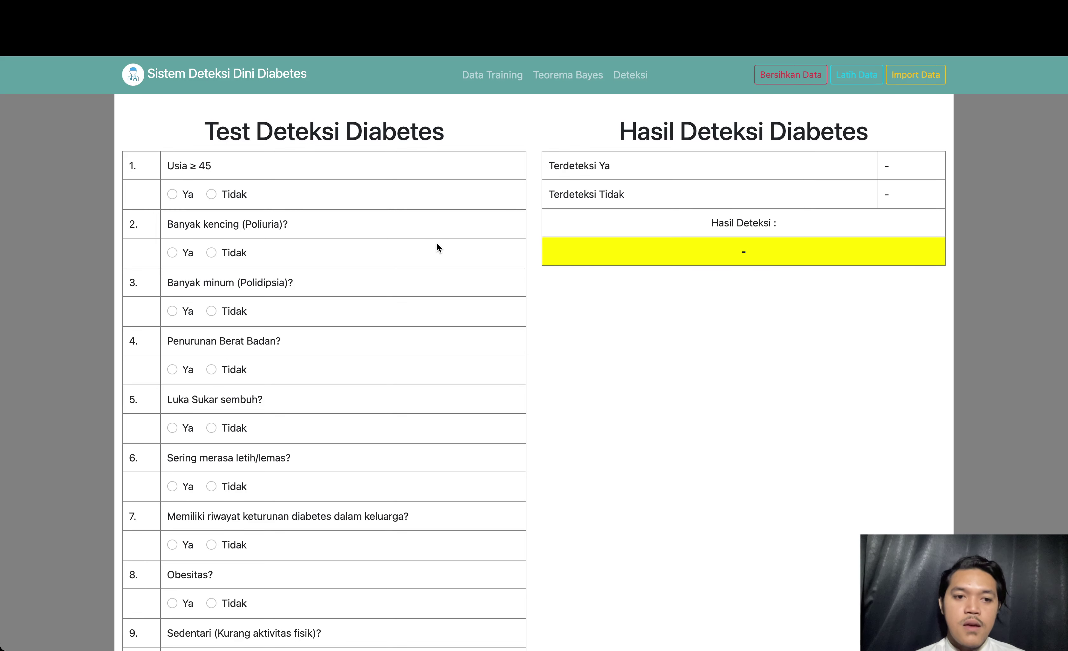
pyautogui.scroll(-5, 233, 420)
pyautogui.scroll(-3, 232, 420)
pyautogui.scroll(8, 232, 420)
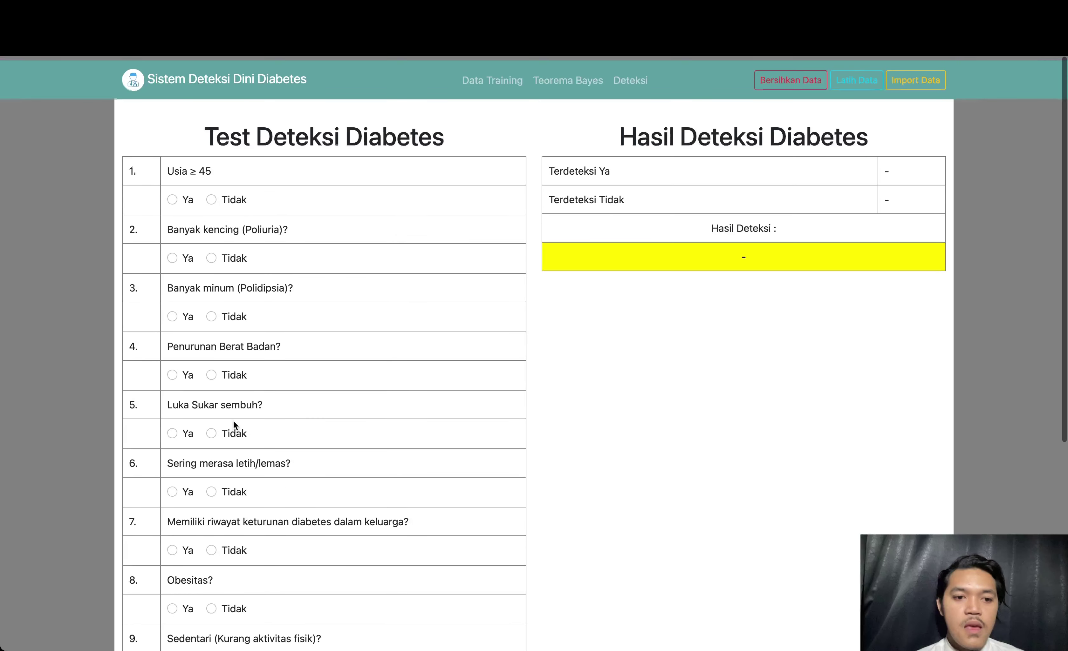
# Answer Tidak to Usia ≥ 45, Ya to Poliuria and Polidipsia, and Tidak to Penurunan Berat Badan and Luka Sukar sembuh
pyautogui.click(211, 195)
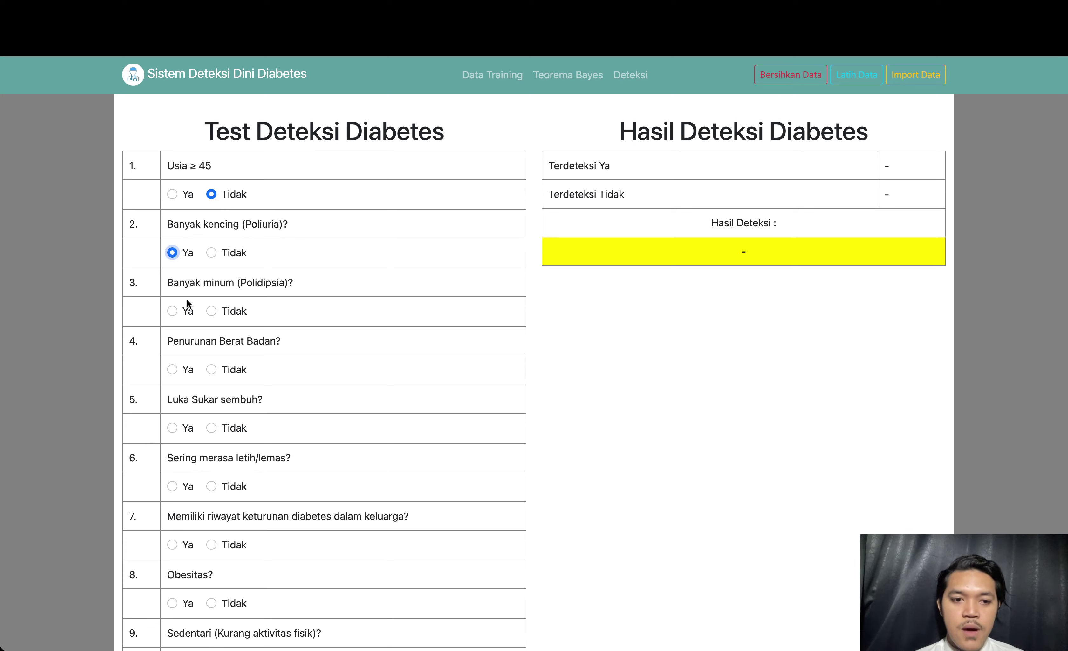
pyautogui.click(176, 310)
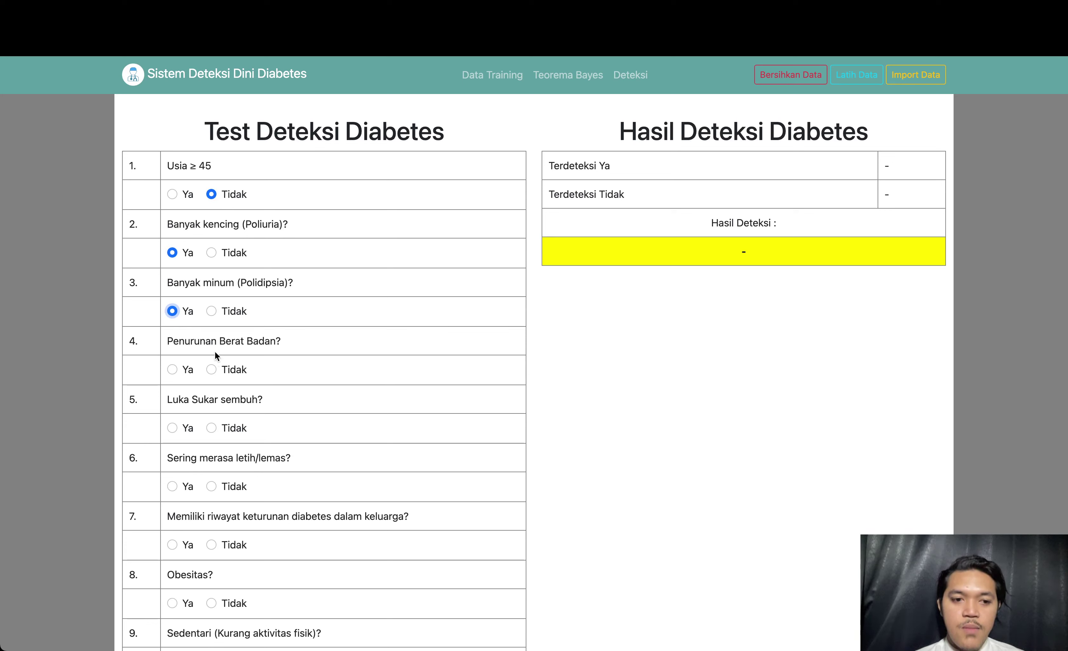
pyautogui.click(211, 369)
pyautogui.scroll(-3, 213, 367)
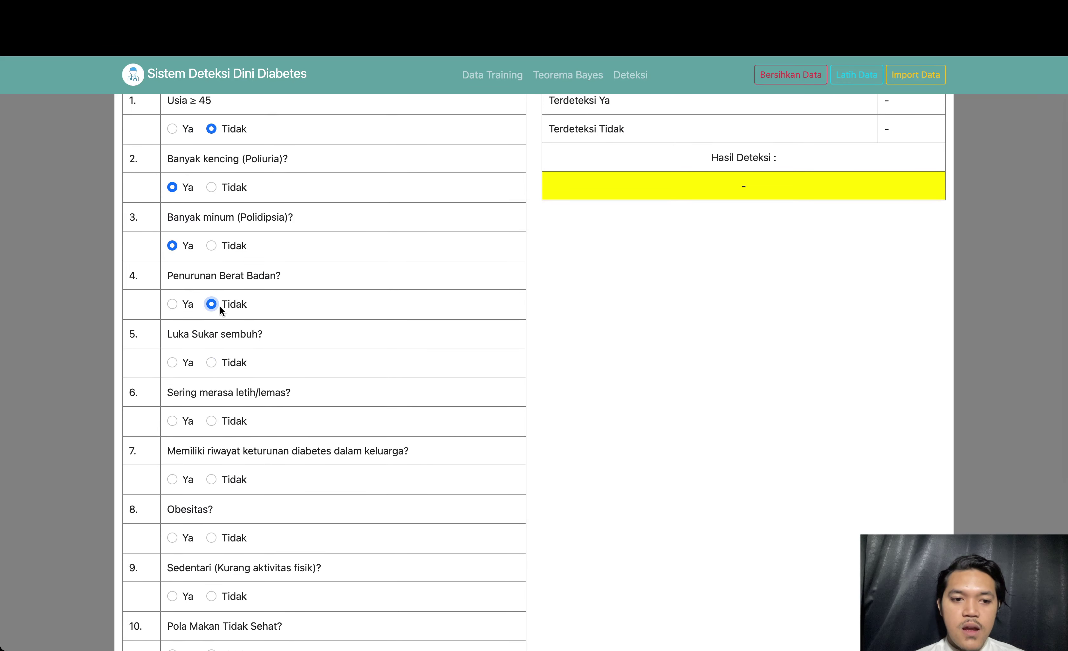
pyautogui.click(210, 363)
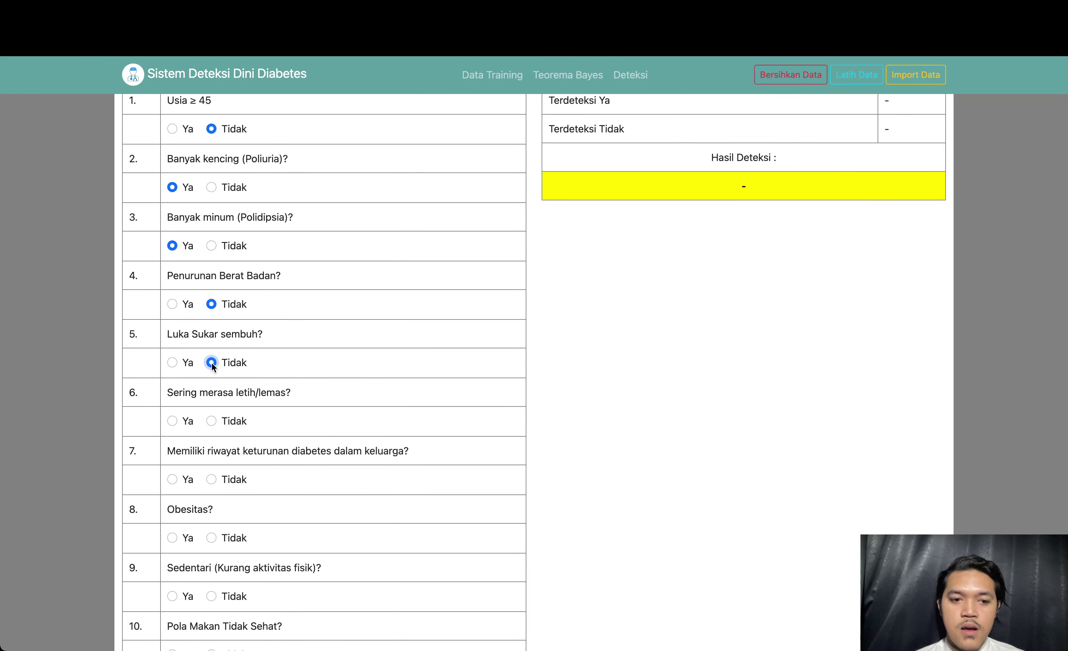
# Answer Tidak to Sering merasa letih/lemas, Ya to the family history of diabetes, and Tidak to Obesitas and Sedentari
pyautogui.scroll(-2, 211, 362)
pyautogui.scroll(-3, 232, 312)
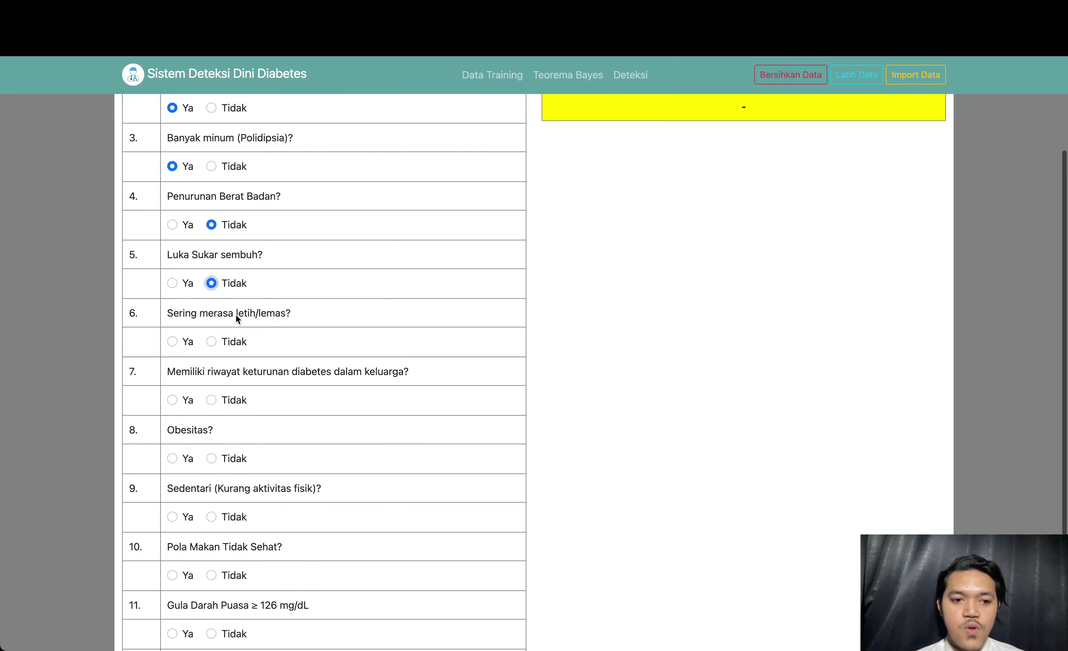
pyautogui.click(210, 319)
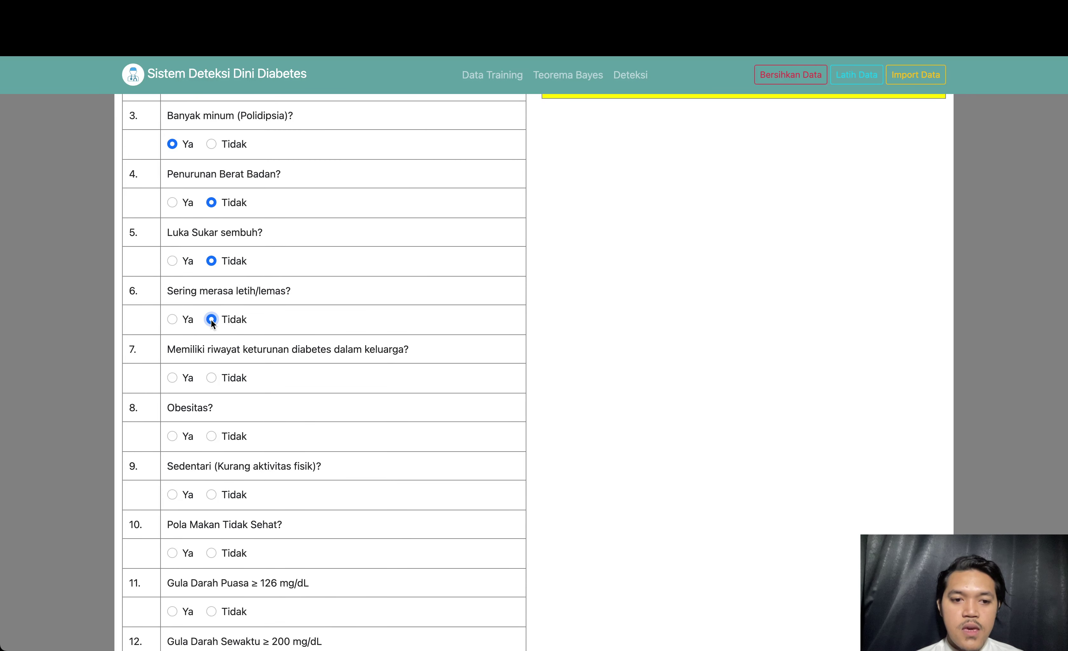
pyautogui.click(173, 378)
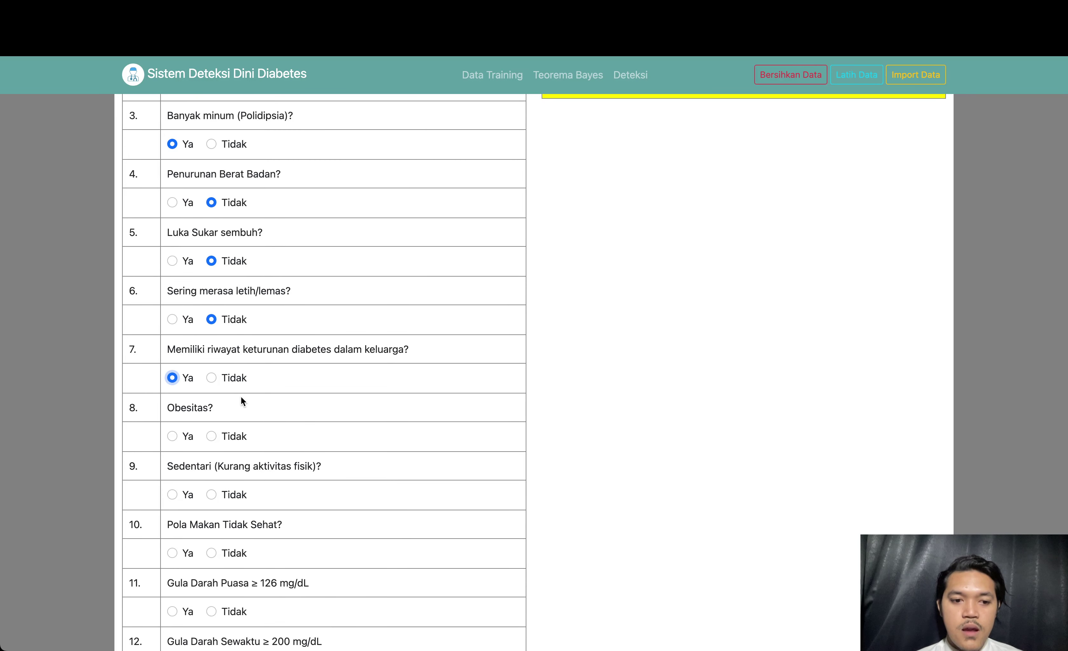
pyautogui.scroll(-3, 241, 401)
pyautogui.click(210, 360)
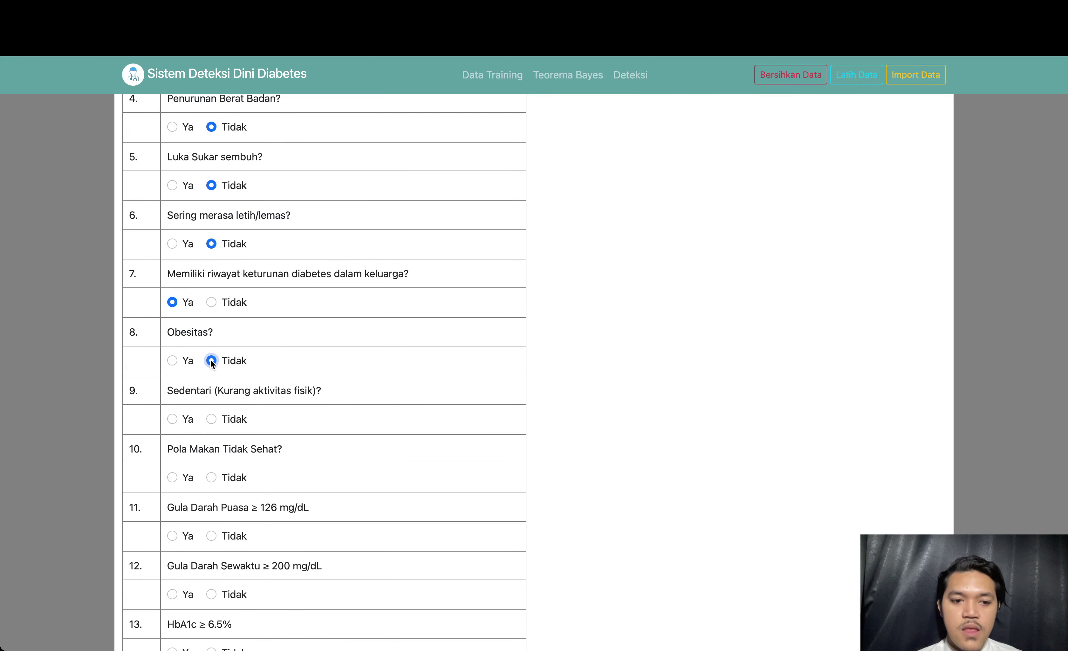
pyautogui.scroll(-3, 210, 359)
pyautogui.click(210, 359)
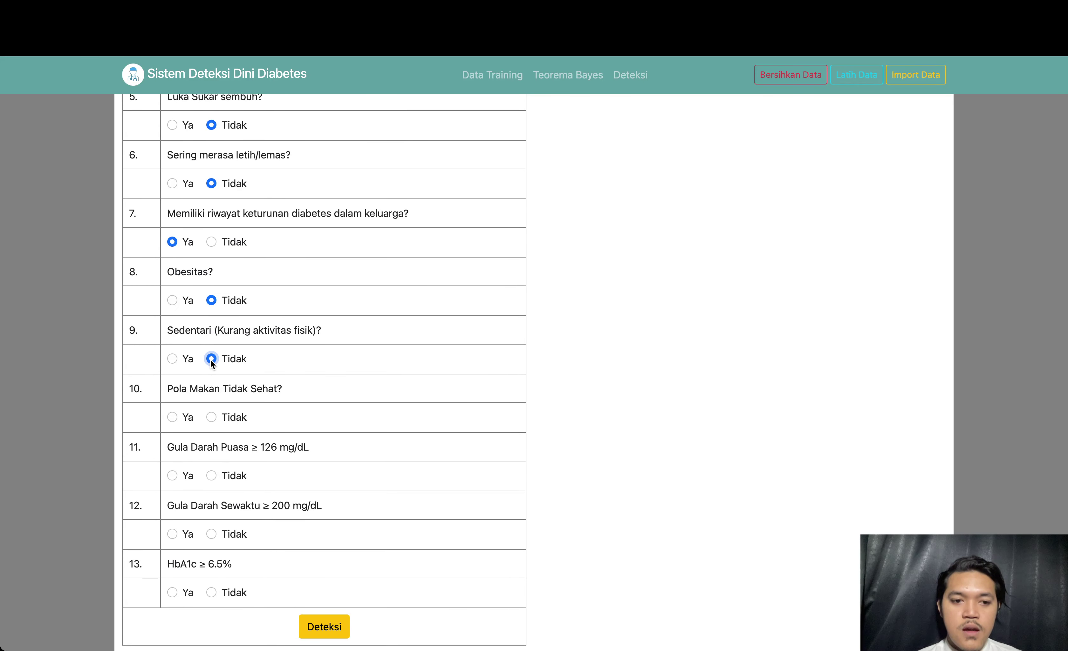
# Answer Ya to Pola Makan Tidak Sehat and Tidak to questions 11 to 13, and run the detection
pyautogui.scroll(-1, 211, 359)
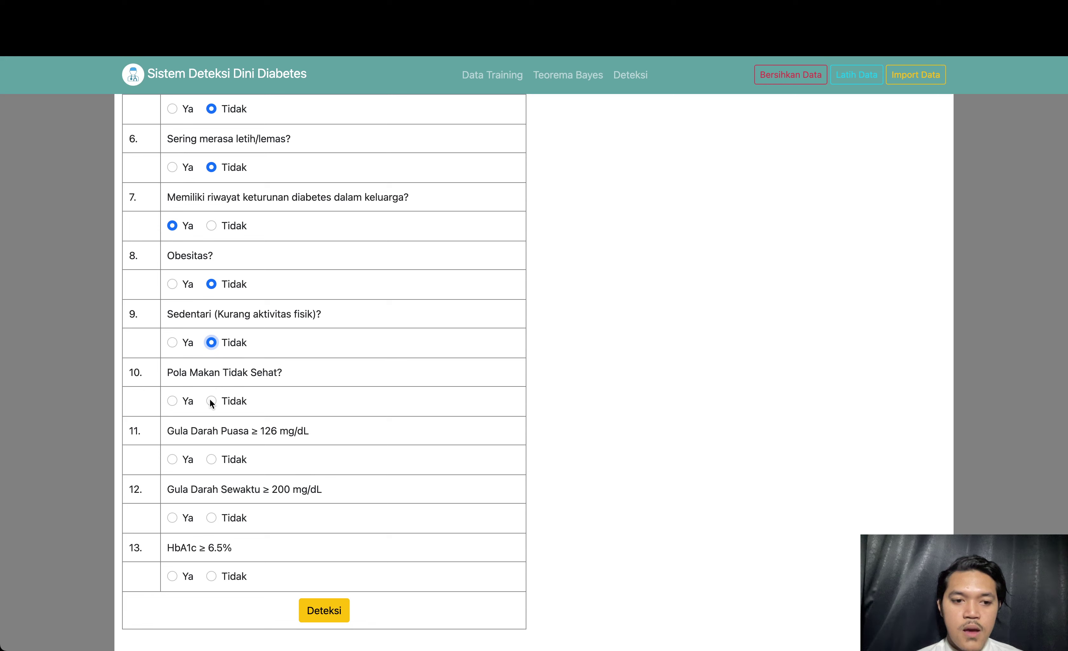
pyautogui.click(172, 402)
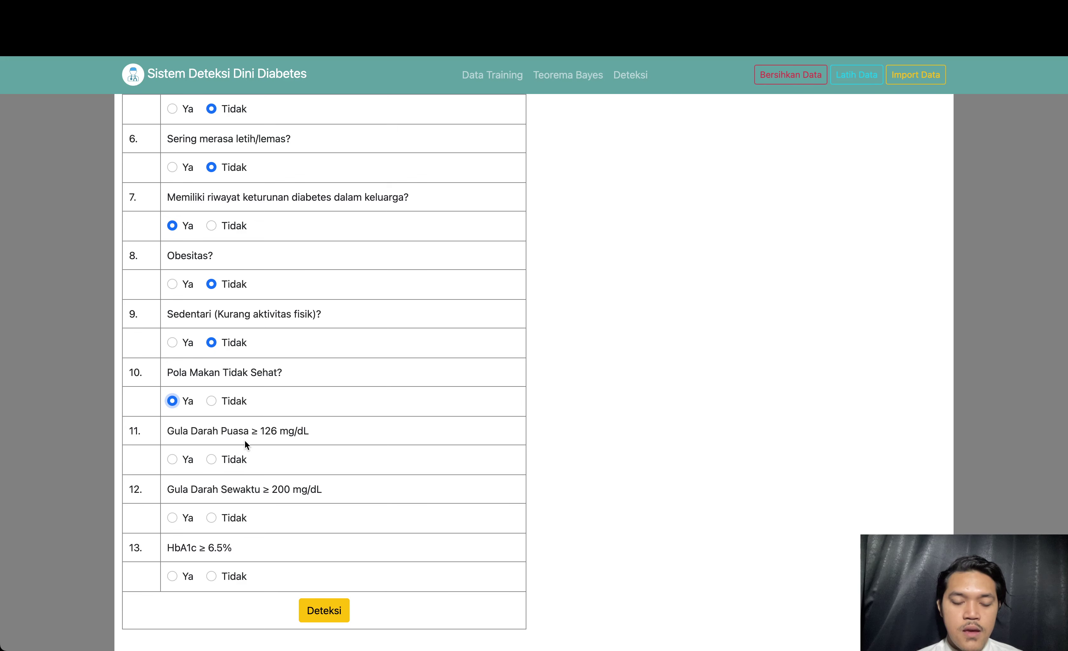
pyautogui.click(212, 458)
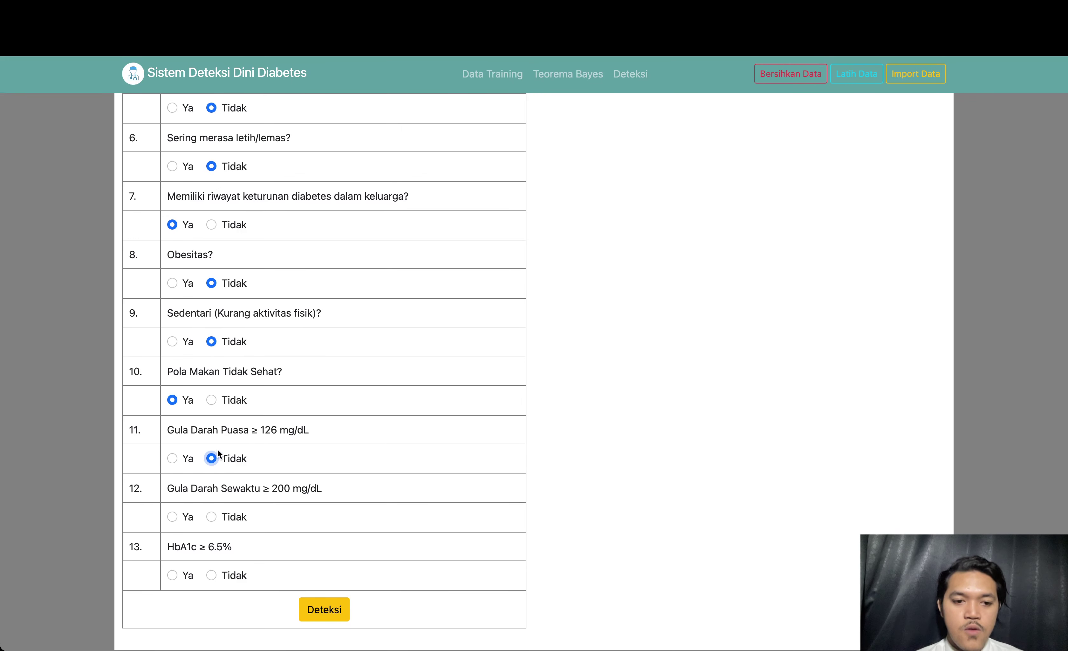
pyautogui.click(210, 518)
pyautogui.click(202, 576)
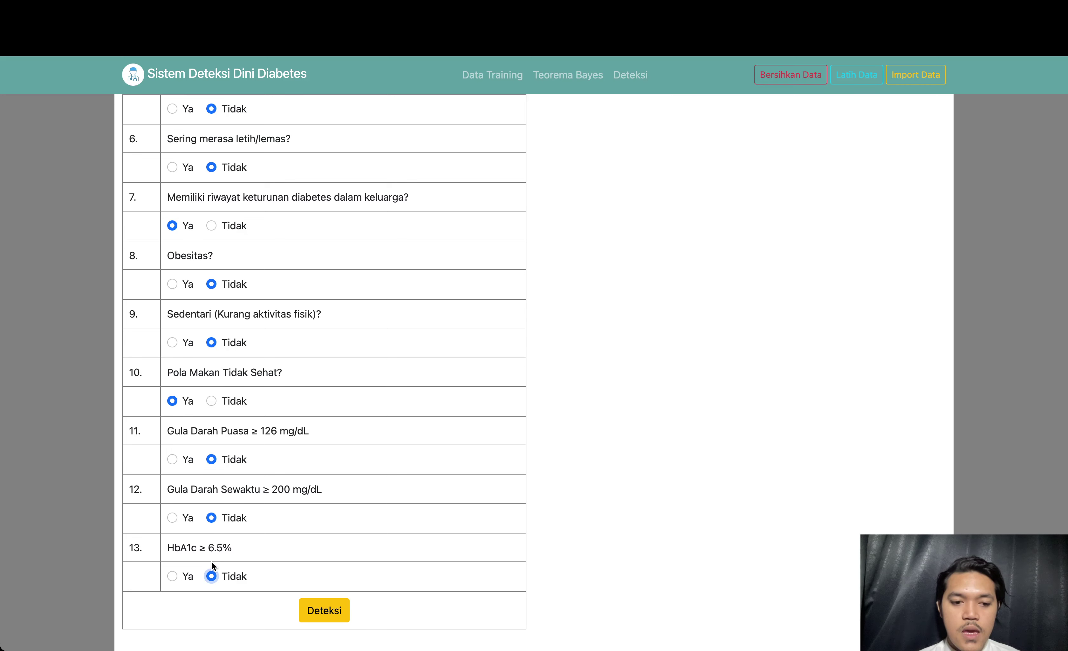
pyautogui.click(325, 612)
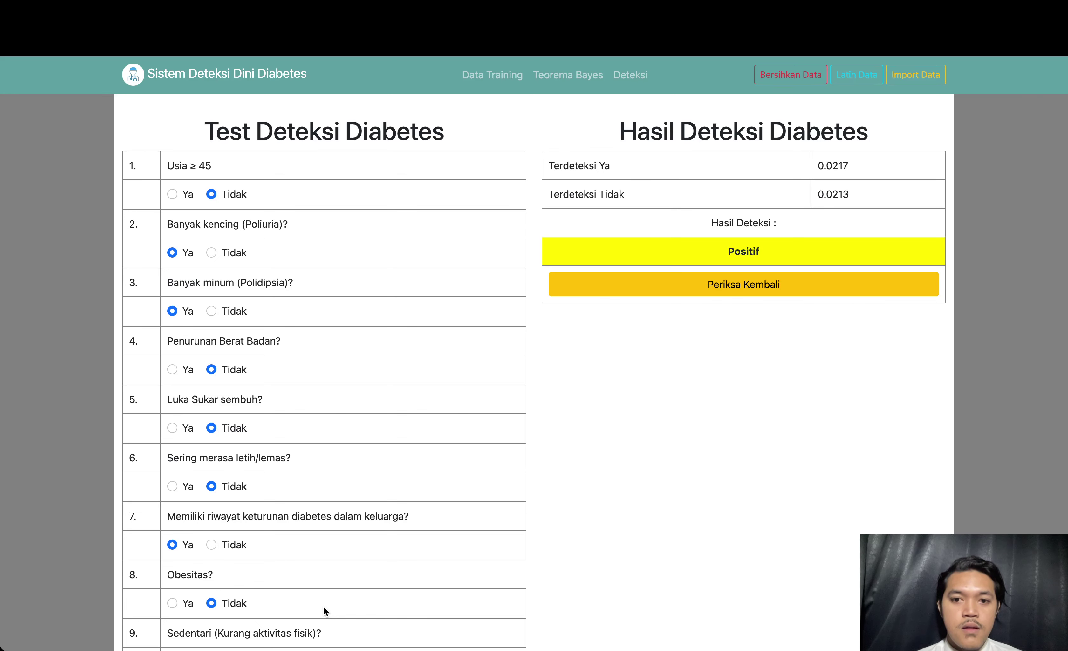
# Start a new check and answer Tidak to questions 1 to 7, from Usia ≥ 45 to the family history of diabetes
pyautogui.scroll(-1, 324, 607)
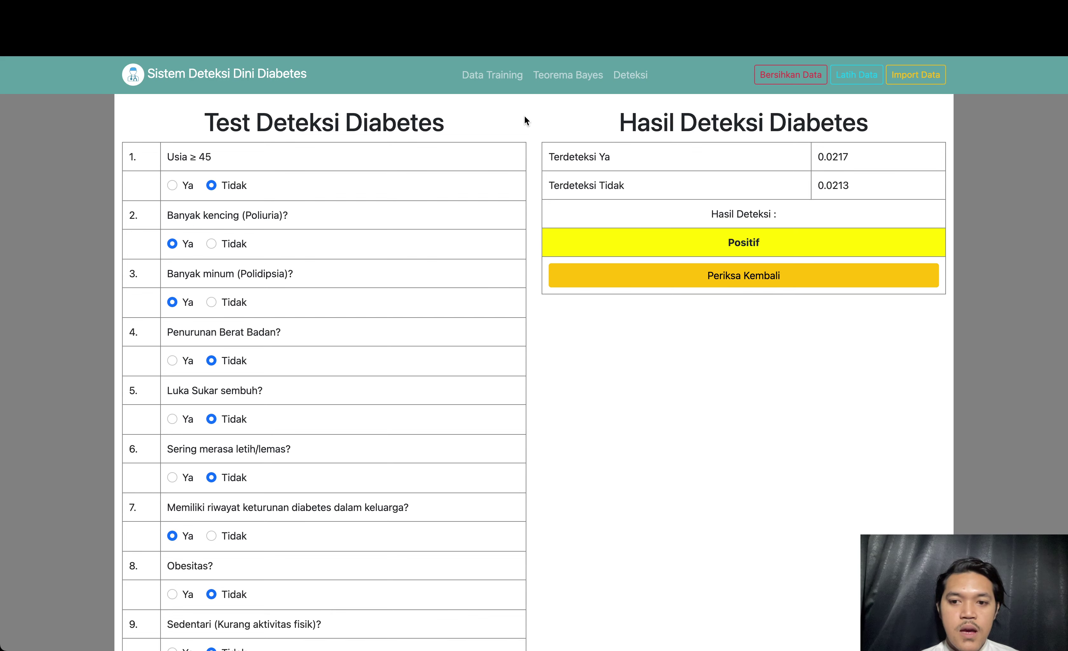
pyautogui.scroll(-5, 523, 115)
pyautogui.click(639, 171)
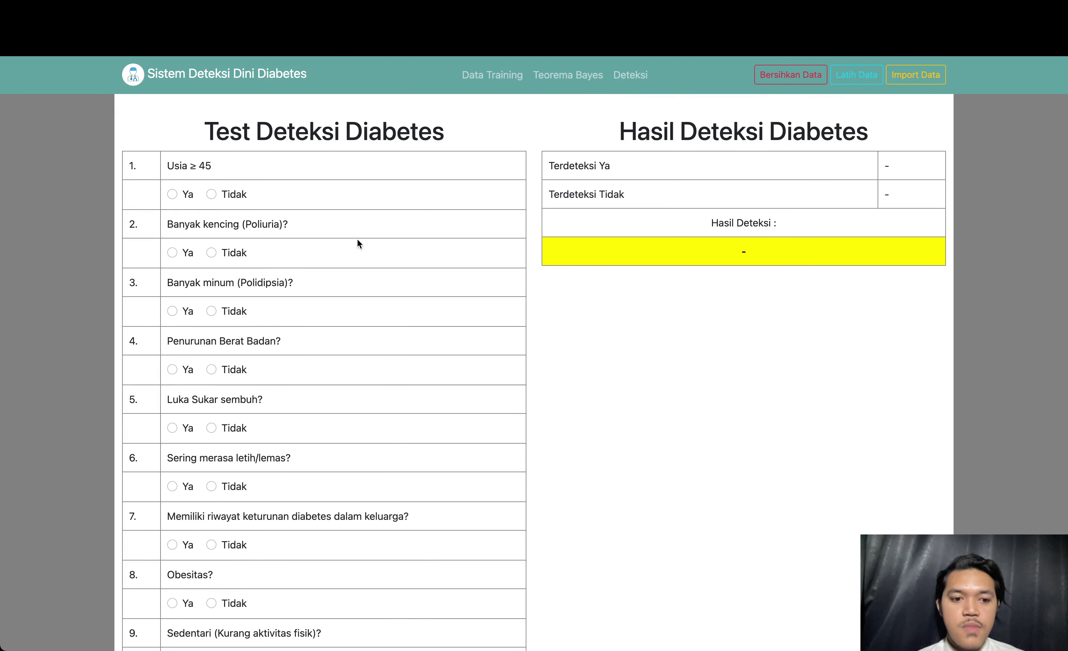
pyautogui.click(213, 193)
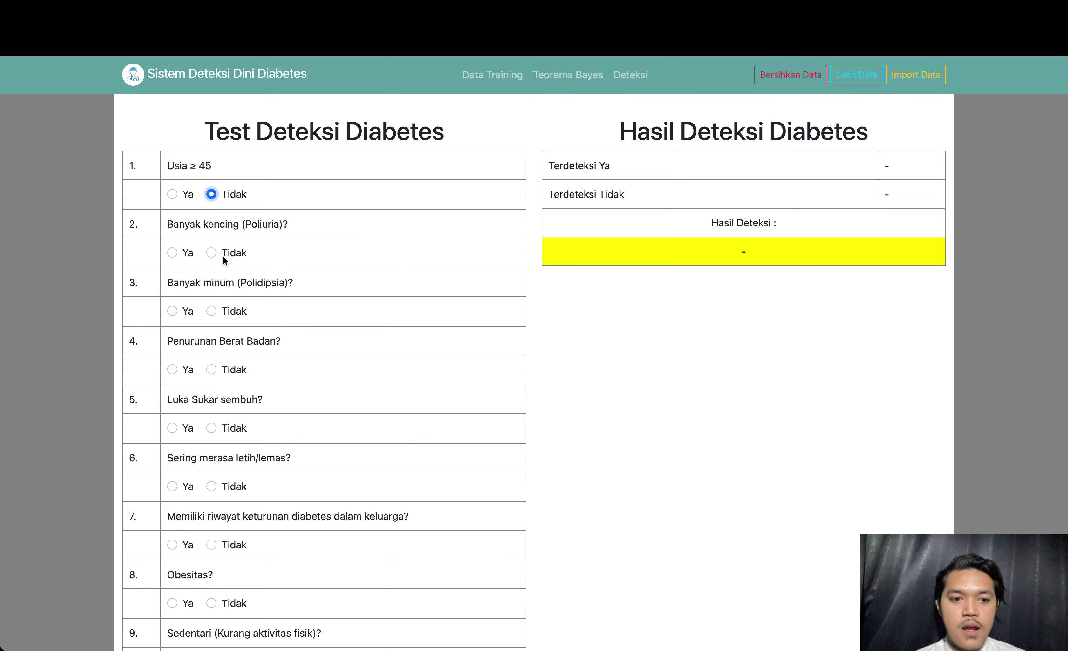
pyautogui.click(212, 253)
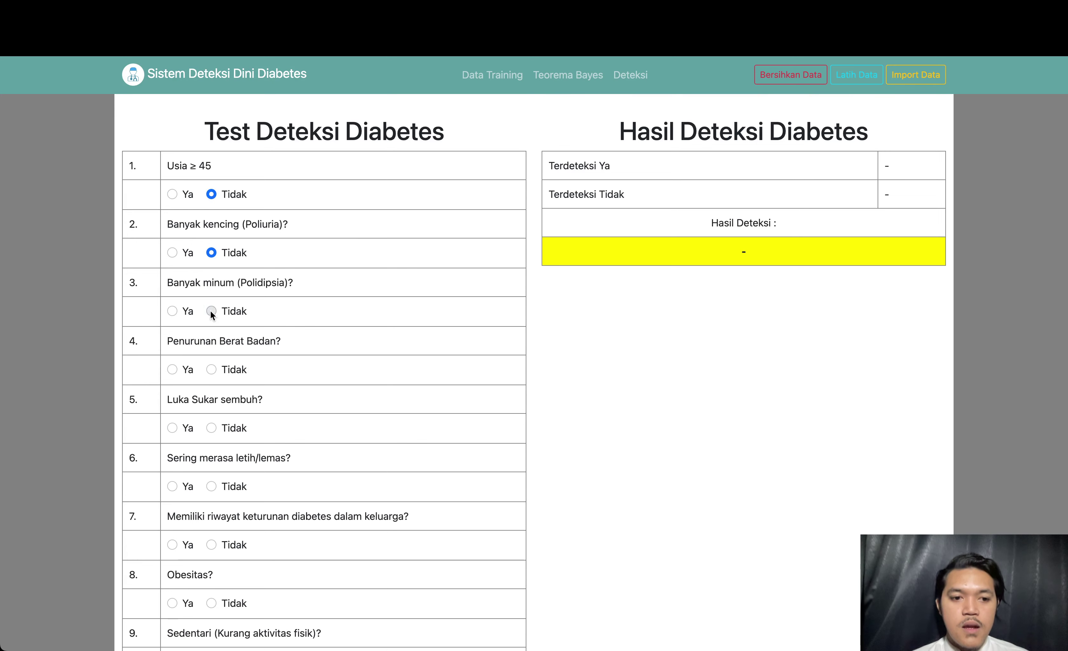
pyautogui.click(211, 312)
pyautogui.scroll(-2, 211, 311)
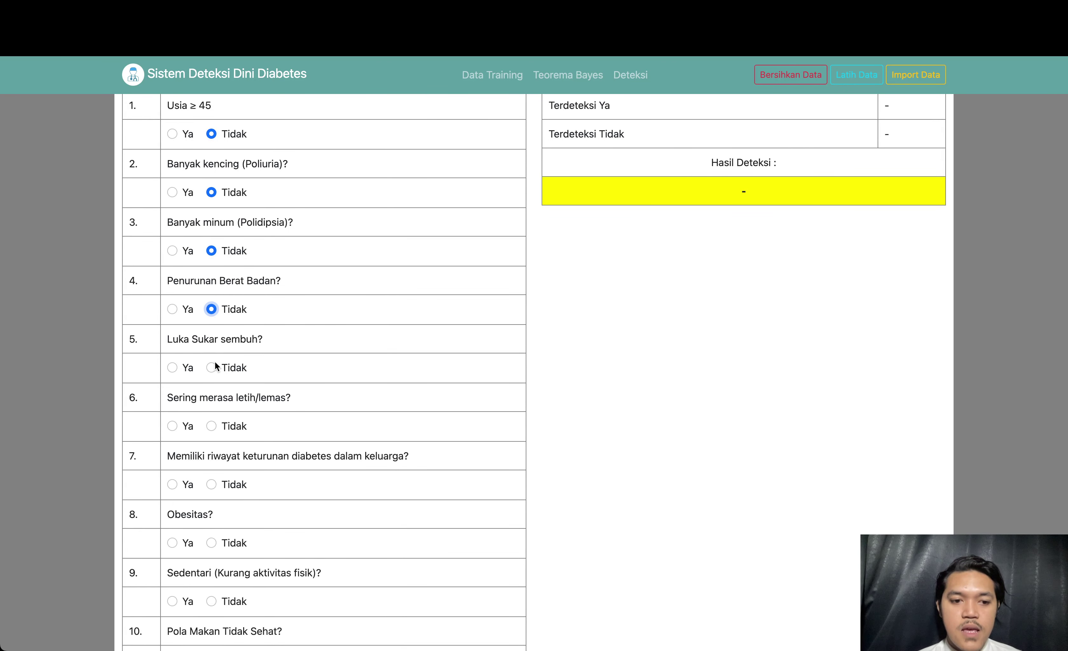
pyautogui.click(211, 427)
pyautogui.click(210, 484)
# Answer Tidak to questions 8 to 13, from Obesitas to HbA1c ≥ 6.5%, and run the detection
pyautogui.scroll(-4, 211, 484)
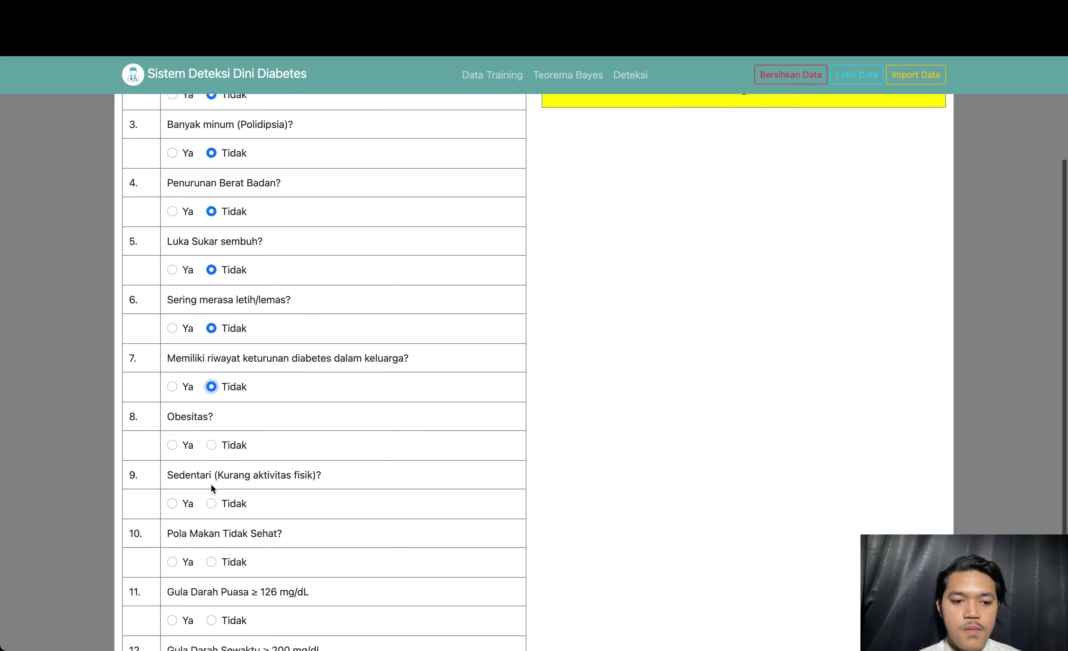
pyautogui.click(212, 441)
pyautogui.scroll(-3, 211, 441)
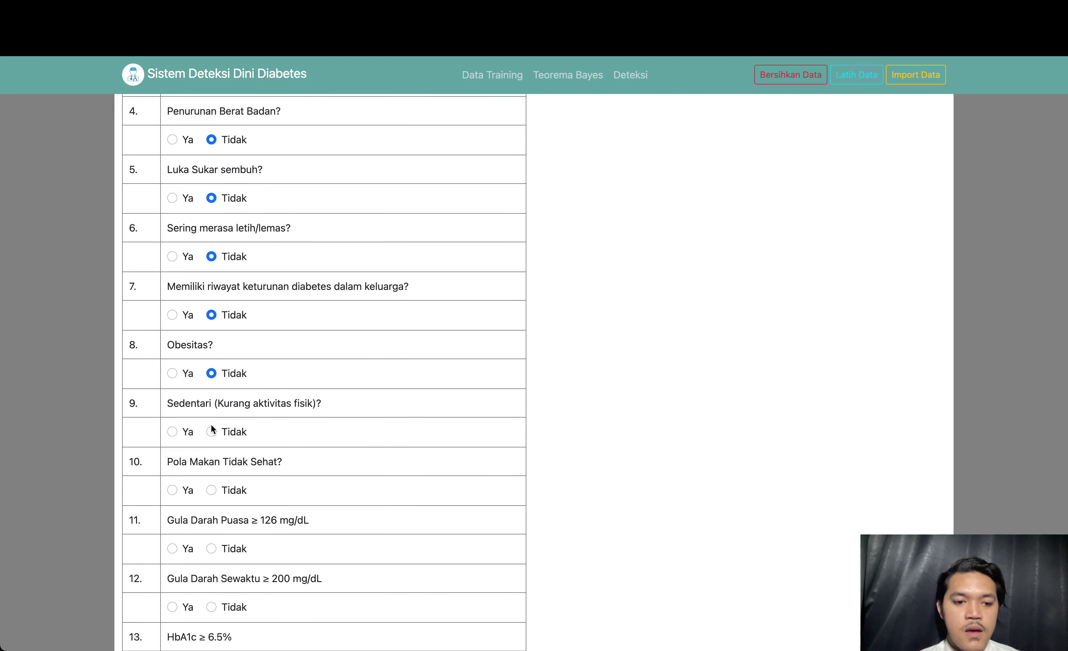
pyautogui.scroll(-2, 239, 428)
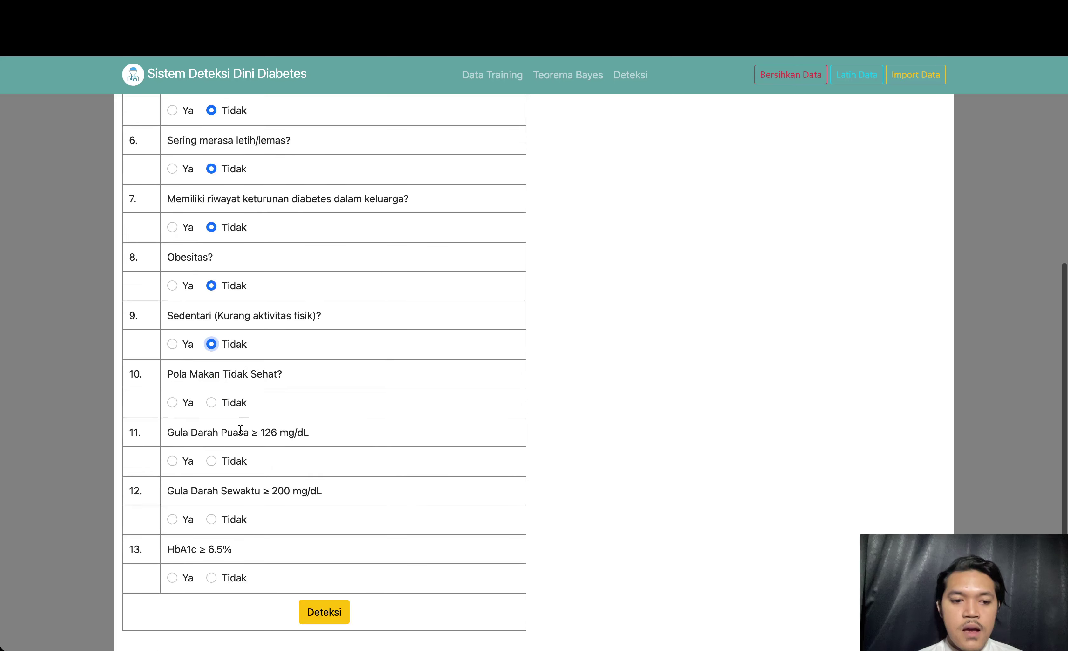
pyautogui.click(212, 403)
pyautogui.click(211, 461)
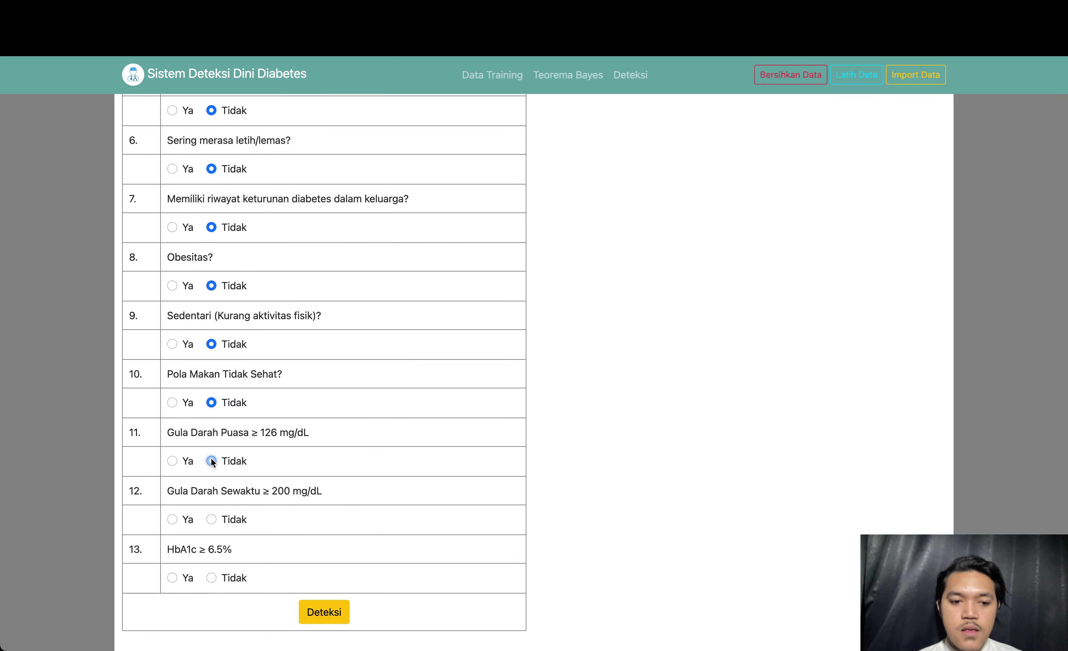
pyautogui.click(212, 519)
pyautogui.click(211, 578)
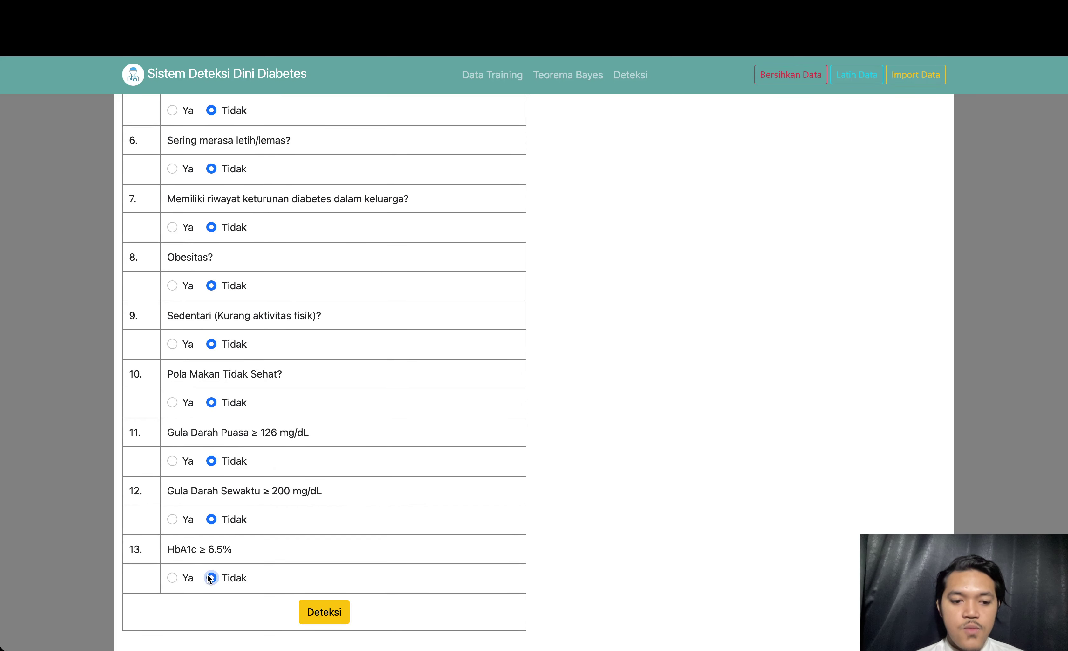
pyautogui.click(324, 612)
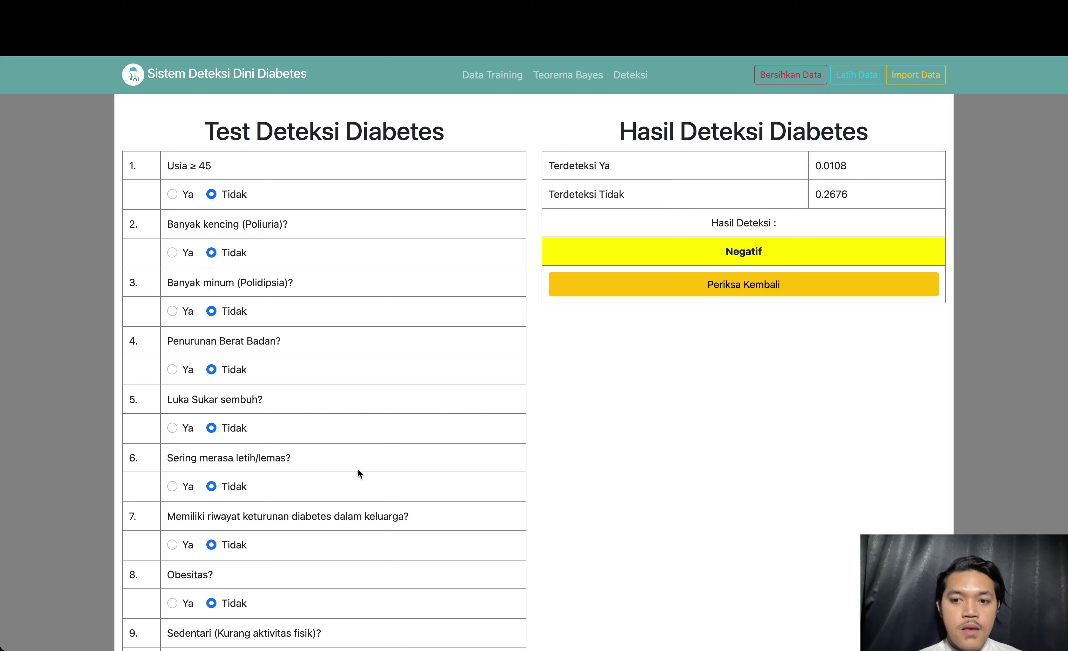